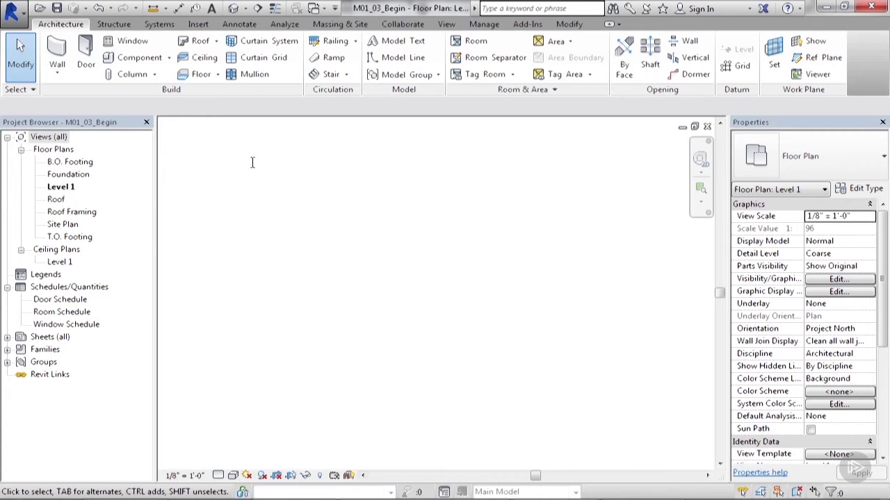
# Draw a short A_Custom Storefront curtain wall on Level 1.
pyautogui.press('w')
pyautogui.press('a')
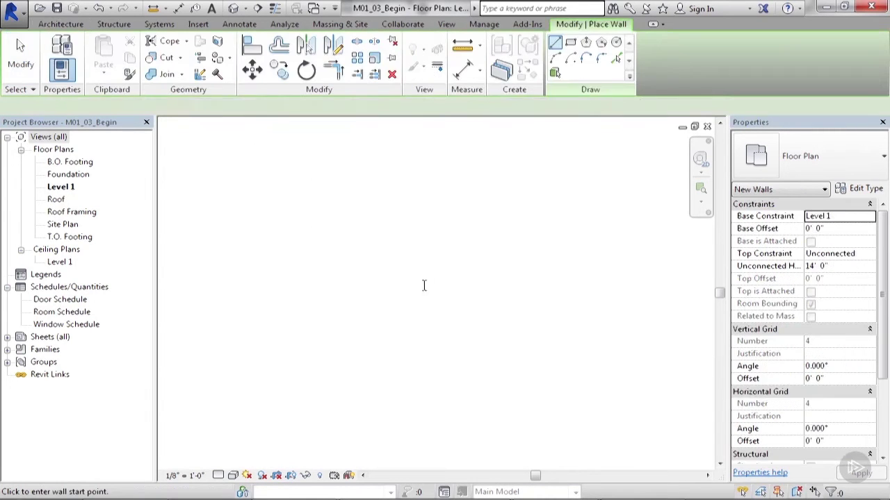
pyautogui.click(855, 160)
pyautogui.scroll(1, 866, 259)
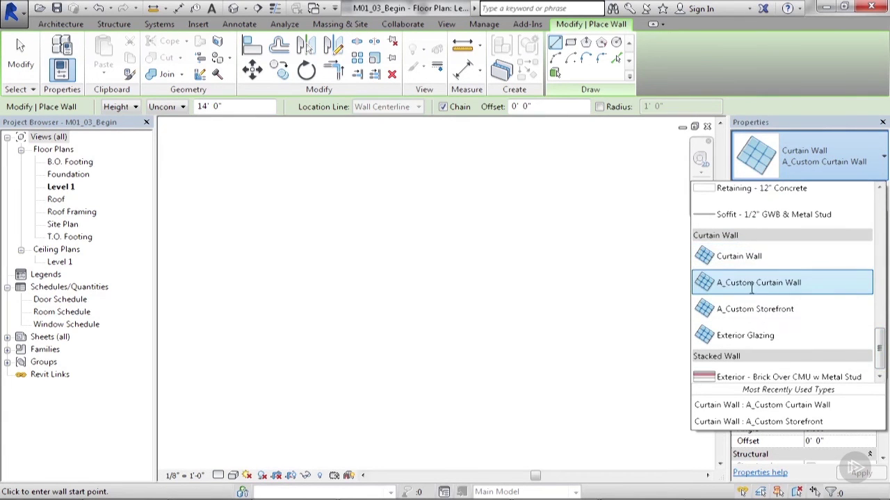
pyautogui.click(756, 308)
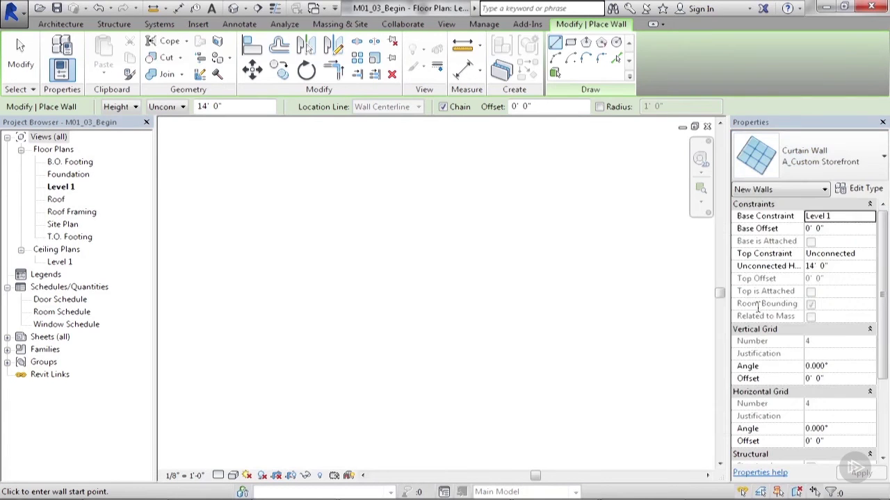
pyautogui.click(265, 266)
pyautogui.click(415, 286)
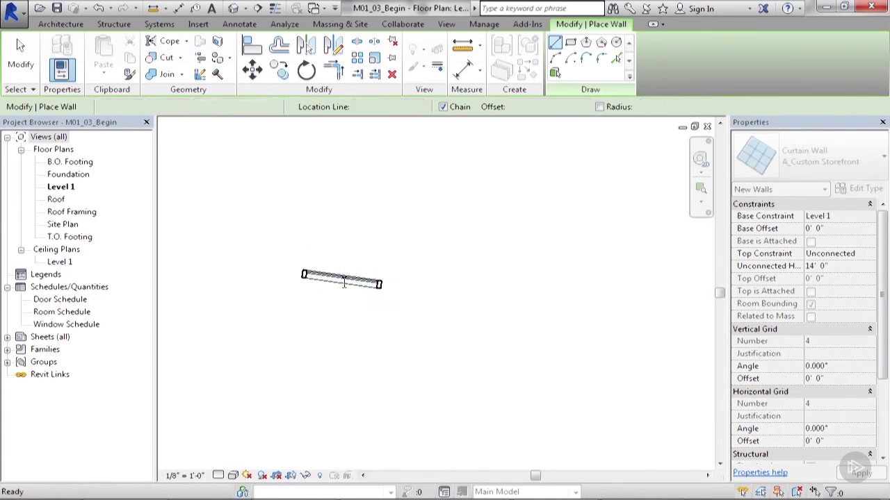
pyautogui.press('Escape')
pyautogui.press('Escape')
# Move the short curtain wall to the right and slightly up.
pyautogui.click(341, 278)
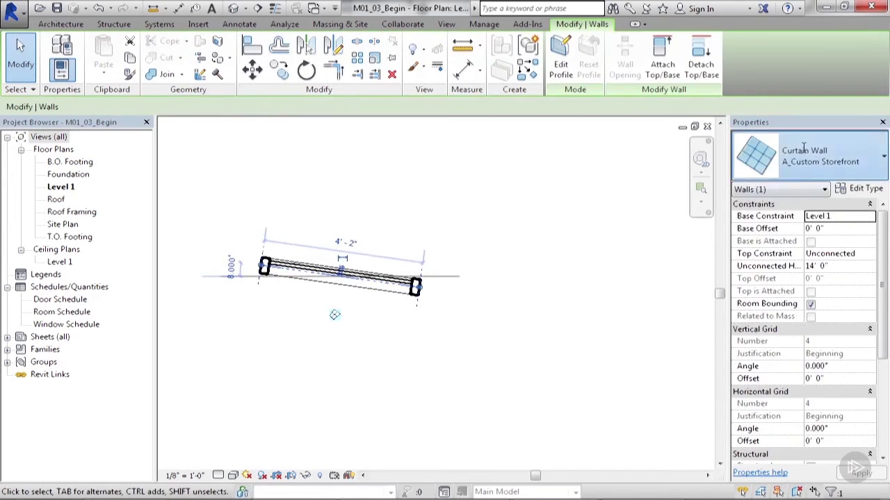
pyautogui.scroll(5, 765, 278)
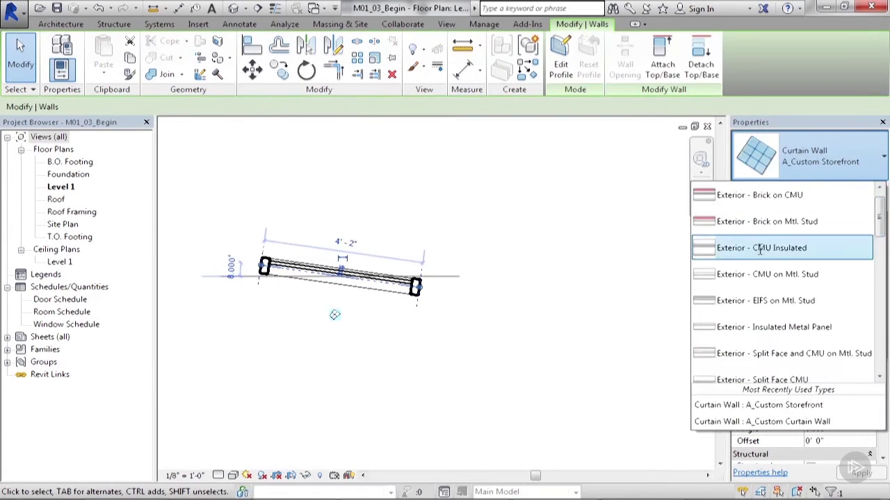
pyautogui.press('Escape')
pyautogui.click(466, 207)
pyautogui.scroll(-3, 298, 252)
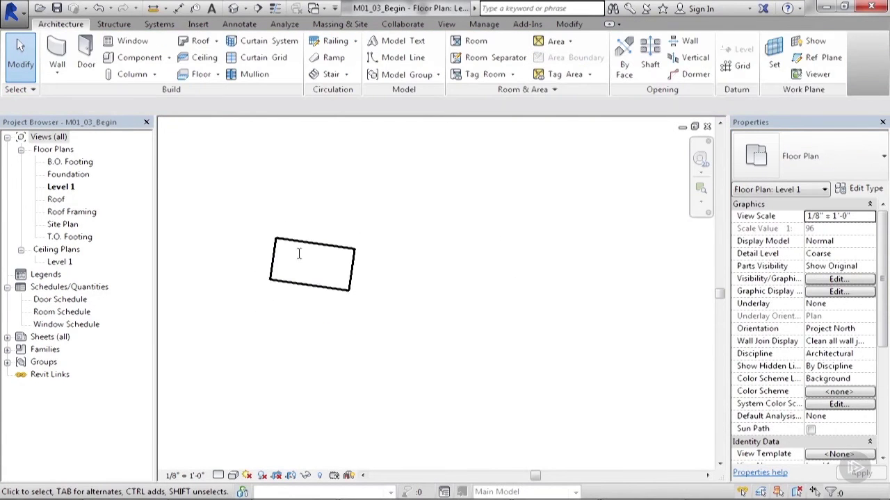
pyautogui.click(345, 270)
pyautogui.moveTo(345, 270); pyautogui.dragTo(411, 260)
# Draw a 22'-6" Generic - 8" Masonry wall below it.
pyautogui.press('w')
pyautogui.press('a')
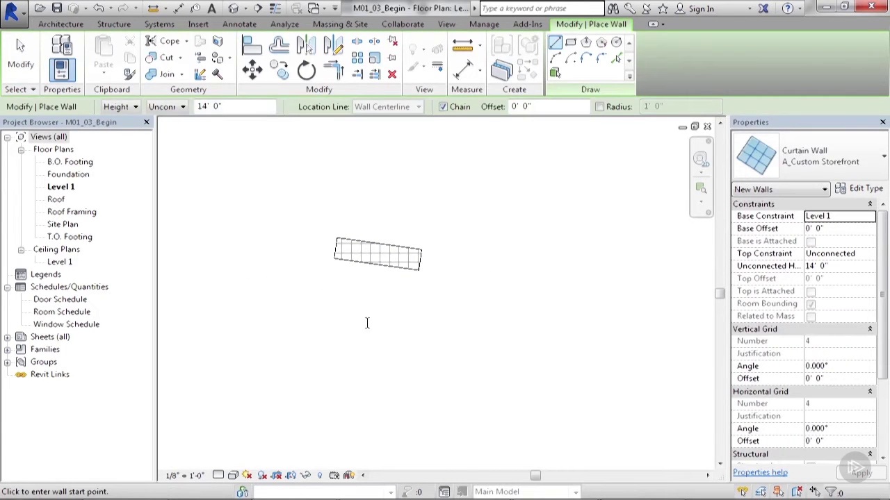
pyautogui.click(803, 143)
pyautogui.scroll(5, 813, 229)
pyautogui.click(820, 195)
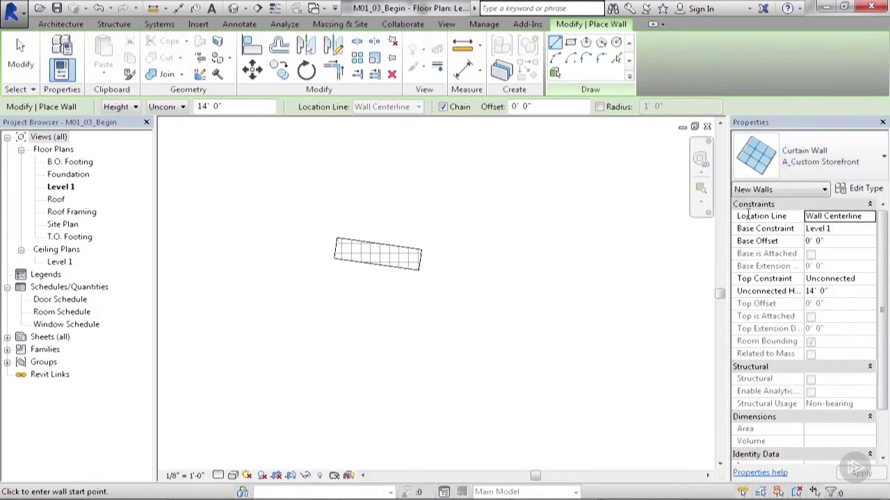
pyautogui.click(348, 318)
pyautogui.click(561, 326)
pyautogui.press('Escape')
pyautogui.press('Escape')
# Change the 22'-6" masonry wall to the A_Custom Storefront curtain wall type.
pyautogui.click(486, 332)
pyautogui.click(846, 150)
pyautogui.scroll(-6, 780, 319)
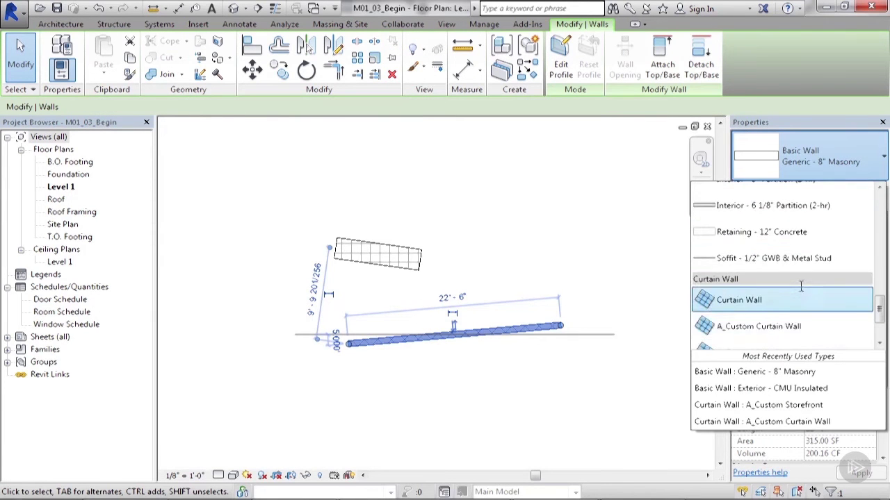
pyautogui.click(772, 287)
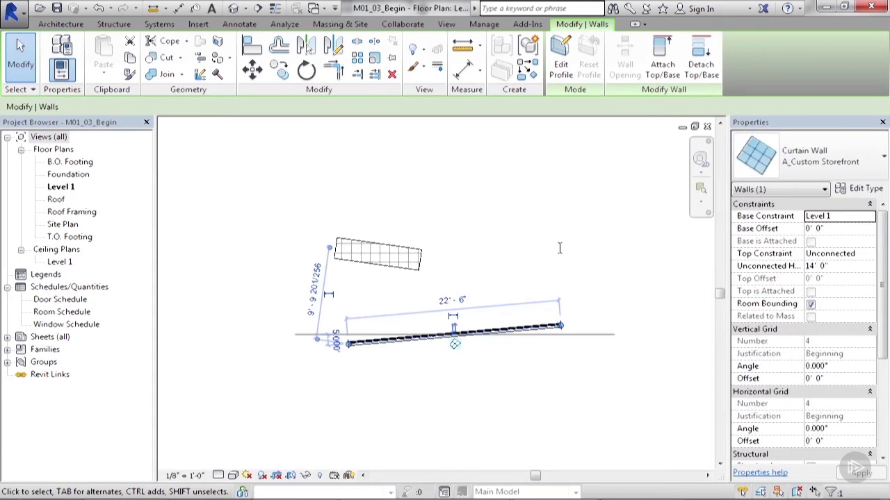
pyautogui.click(524, 236)
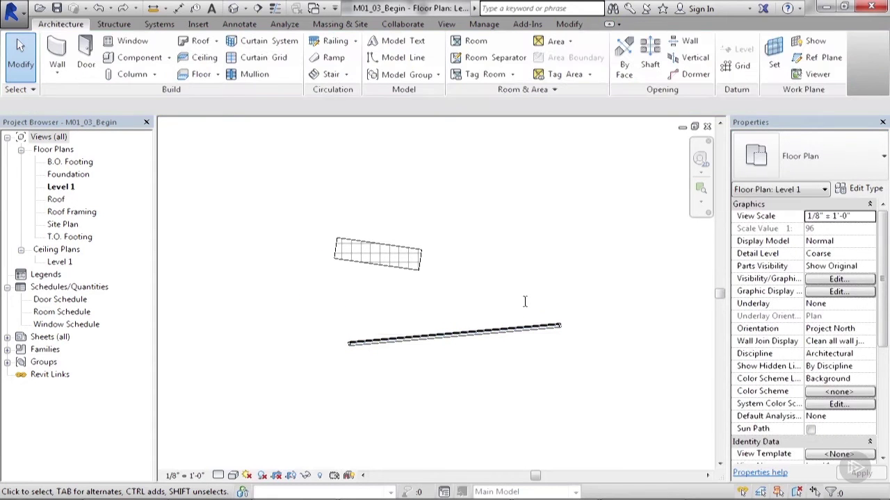
# Delete both trial walls and set new walls to Curtain Wall : A_Custom Storefront.
pyautogui.moveTo(247, 173); pyautogui.dragTo(691, 446)
pyautogui.press('Delete')
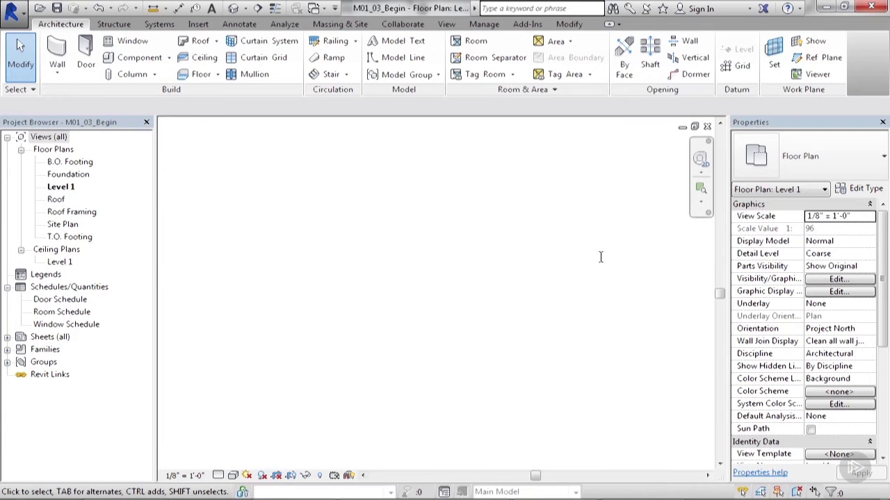
pyautogui.press('w')
pyautogui.press('a')
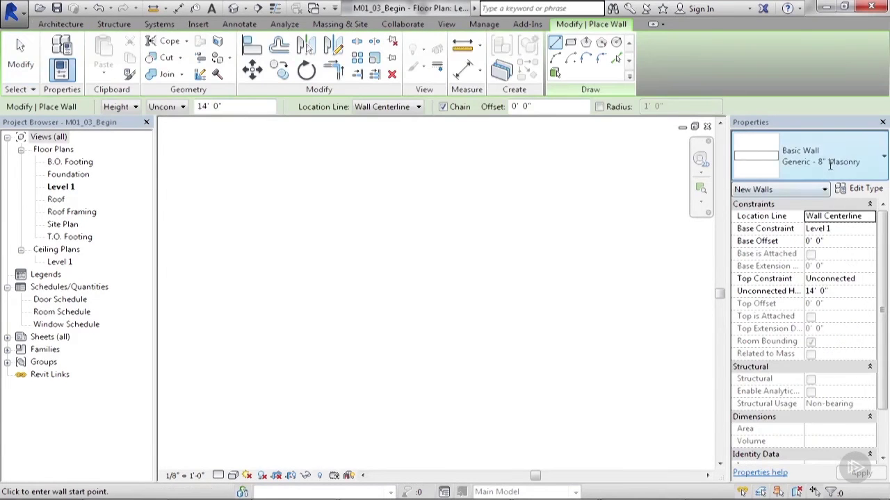
pyautogui.click(810, 159)
pyautogui.scroll(-5, 857, 252)
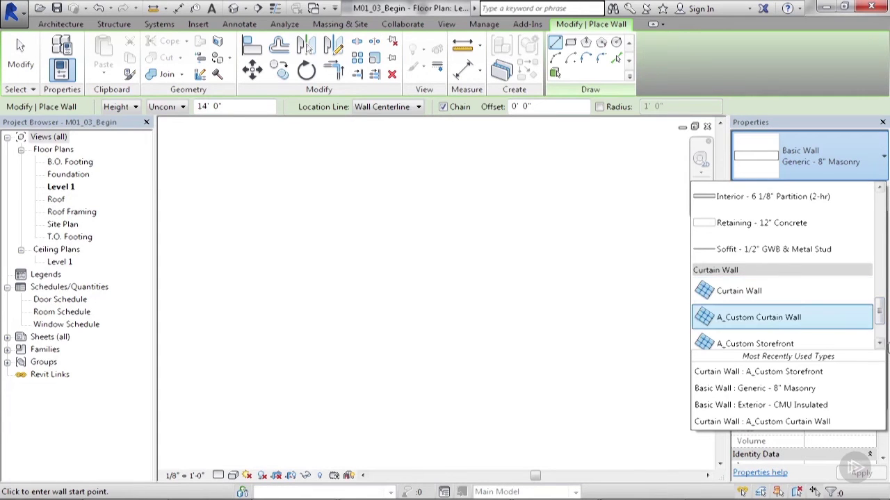
pyautogui.click(879, 344)
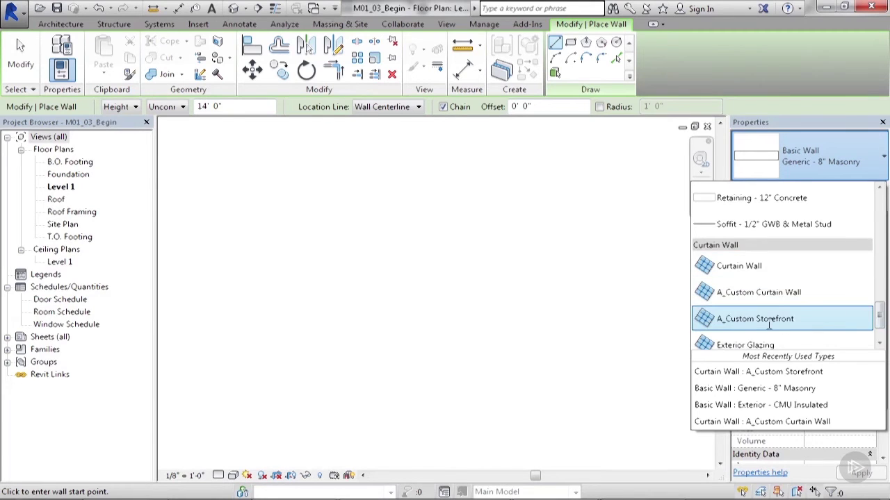
pyautogui.click(769, 319)
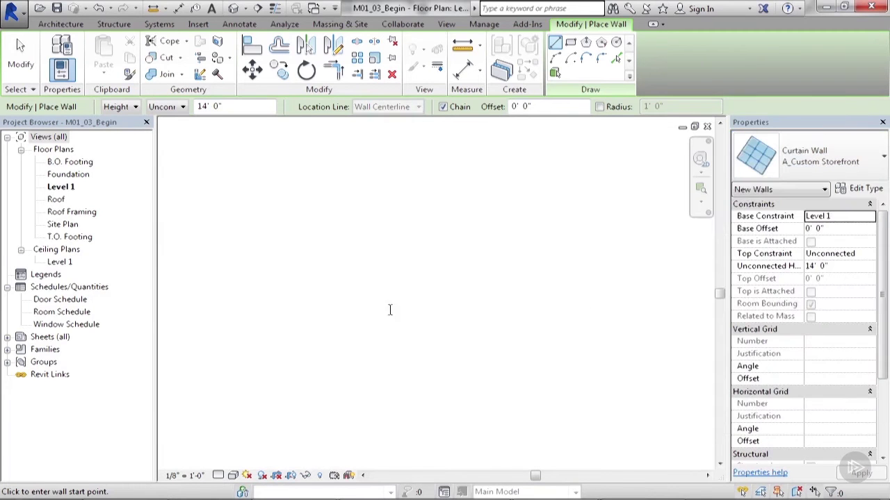
# Draw an 11'-6" long A_Custom Storefront curtain wall.
pyautogui.click(341, 295)
pyautogui.click(451, 295)
pyautogui.press('Escape')
pyautogui.press('Escape')
# In the default 3D view, inspect the left, top and right mullions.
pyautogui.click(233, 7)
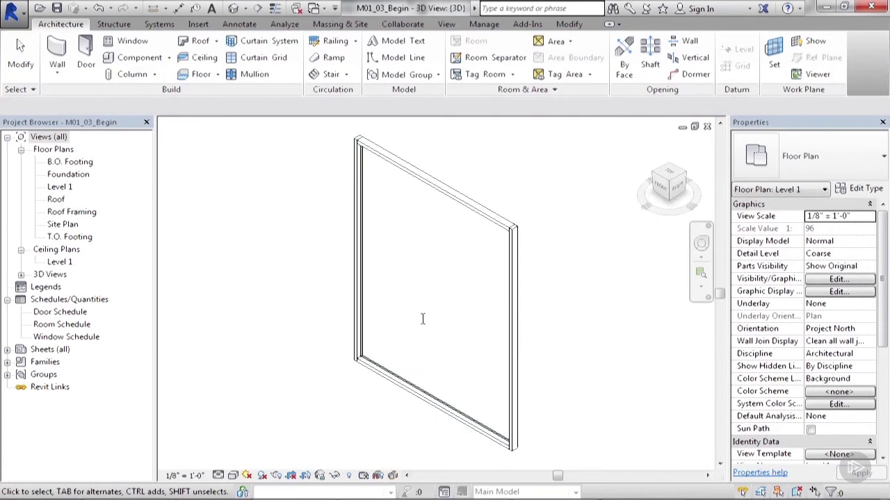
pyautogui.moveTo(536, 358); pyautogui.dragTo(381, 254, button='middle')
pyautogui.click(358, 251)
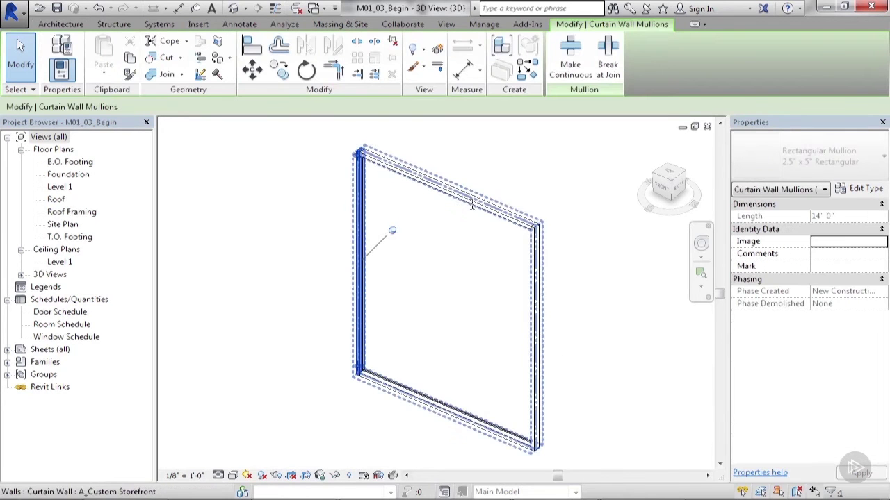
pyautogui.click(472, 205)
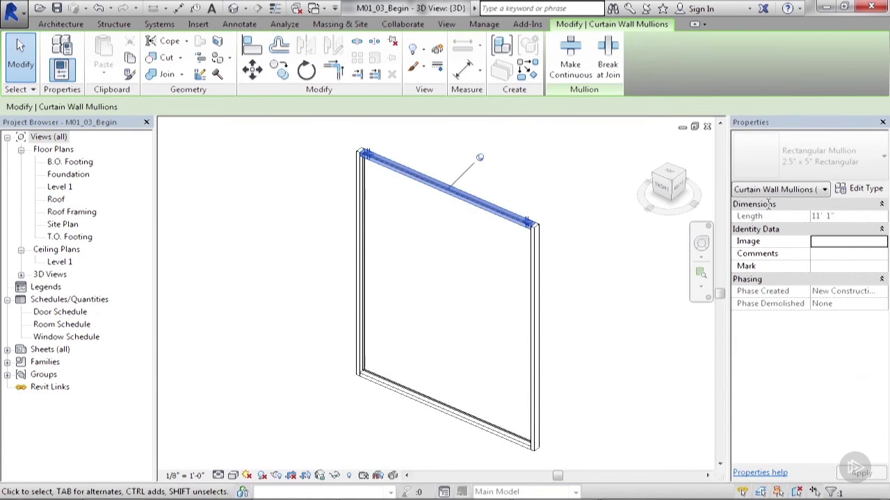
pyautogui.press('Escape')
pyautogui.click(534, 299)
pyautogui.press('Escape')
# Inspect the whole curtain wall and its glazed panel.
pyautogui.click(390, 206)
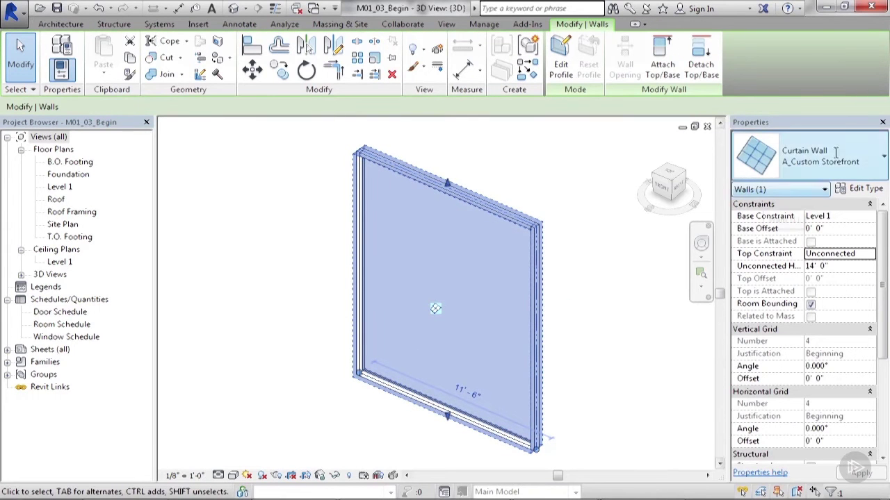
pyautogui.click(570, 201)
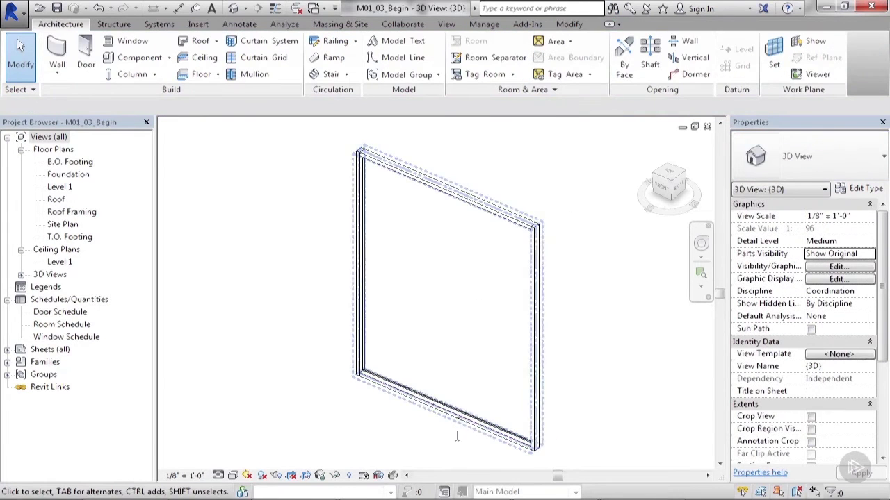
pyautogui.press('Tab')
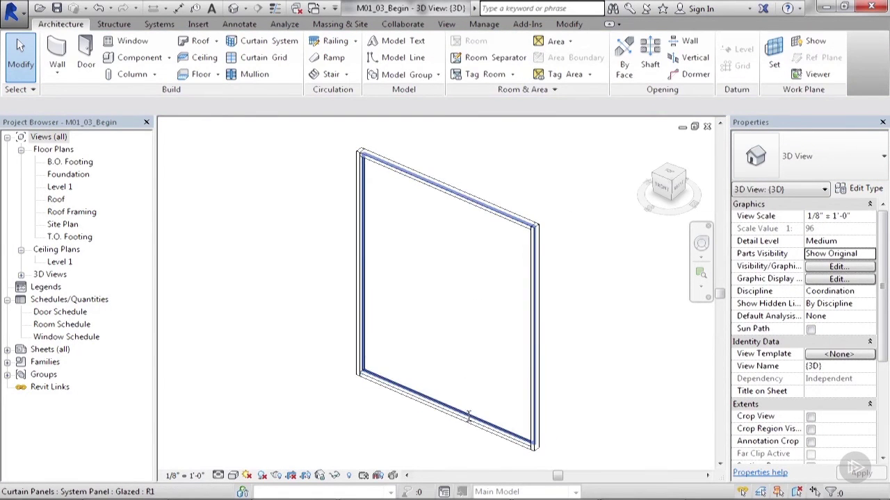
pyautogui.click(468, 419)
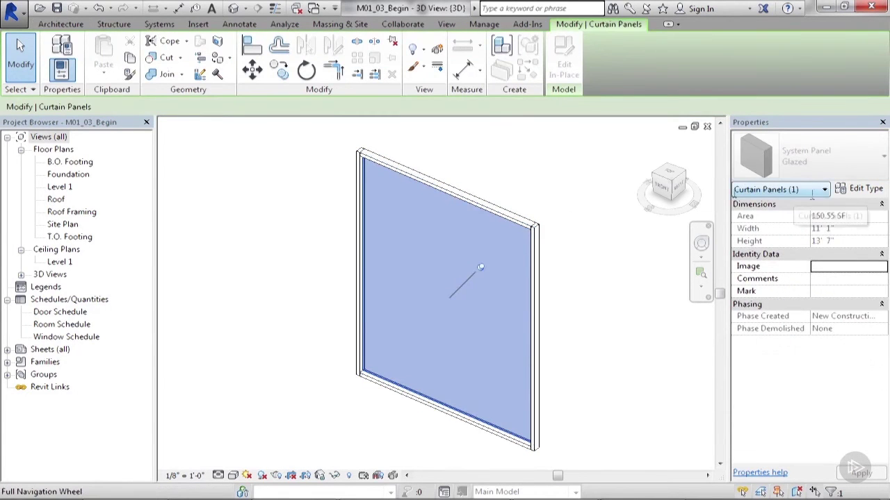
pyautogui.click(537, 178)
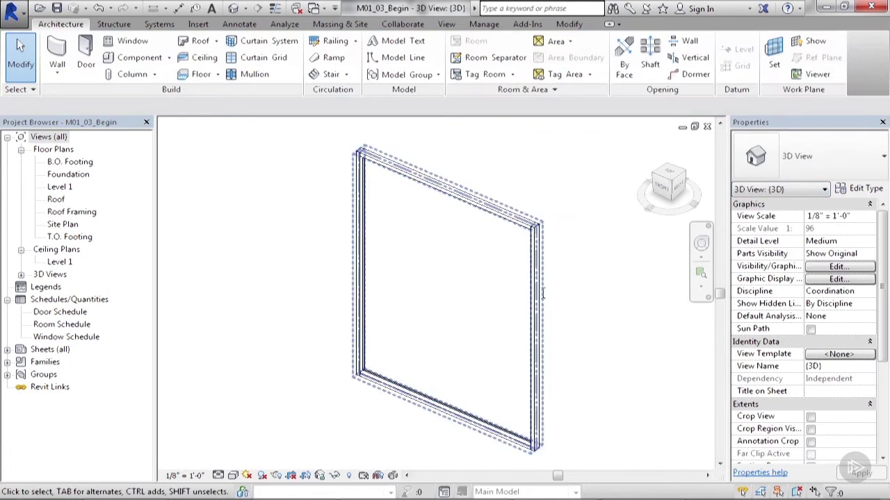
pyautogui.click(263, 57)
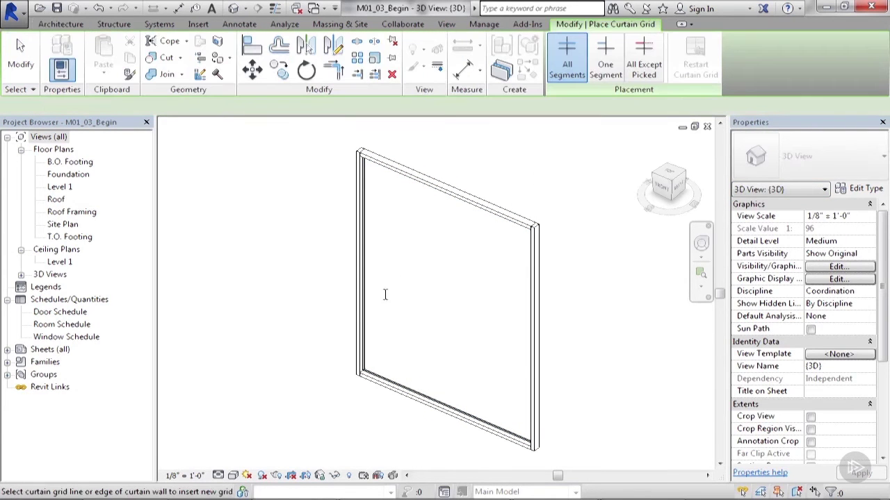
pyautogui.click(477, 203)
pyautogui.click(421, 177)
pyautogui.press('Escape')
pyautogui.press('Escape')
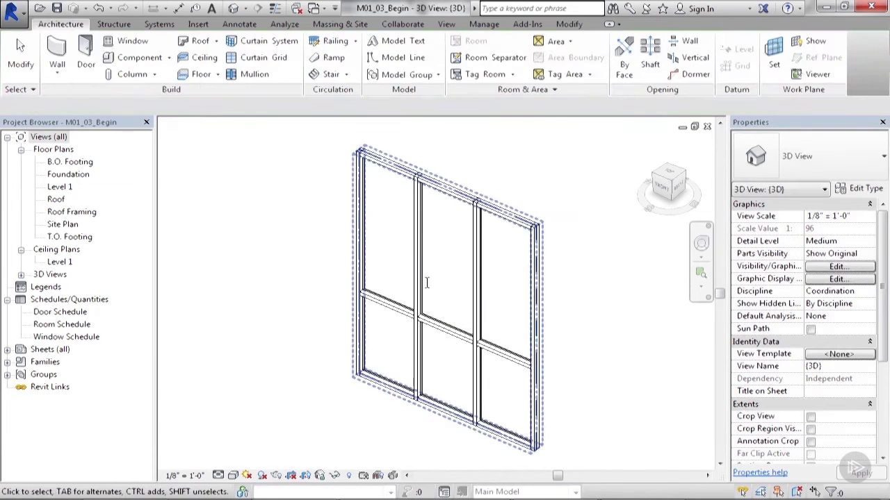
pyautogui.click(421, 306)
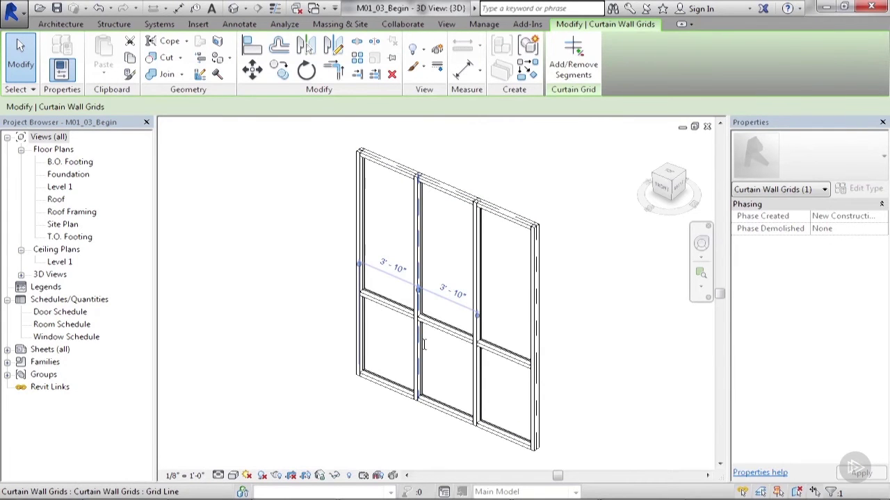
pyautogui.click(593, 294)
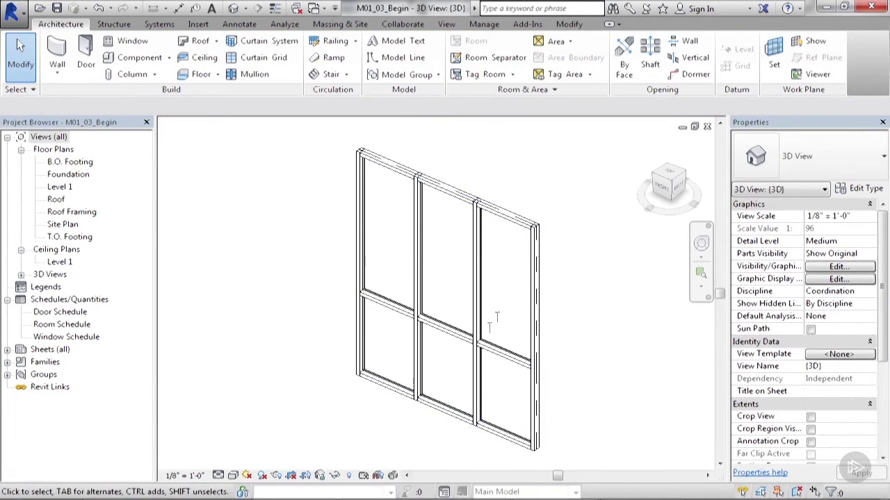
pyautogui.scroll(2, 547, 327)
pyautogui.click(494, 342)
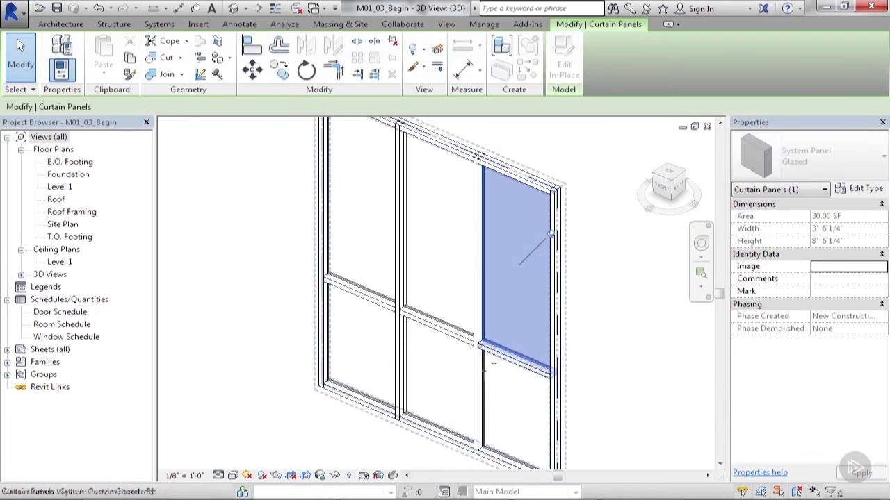
pyautogui.click(487, 377)
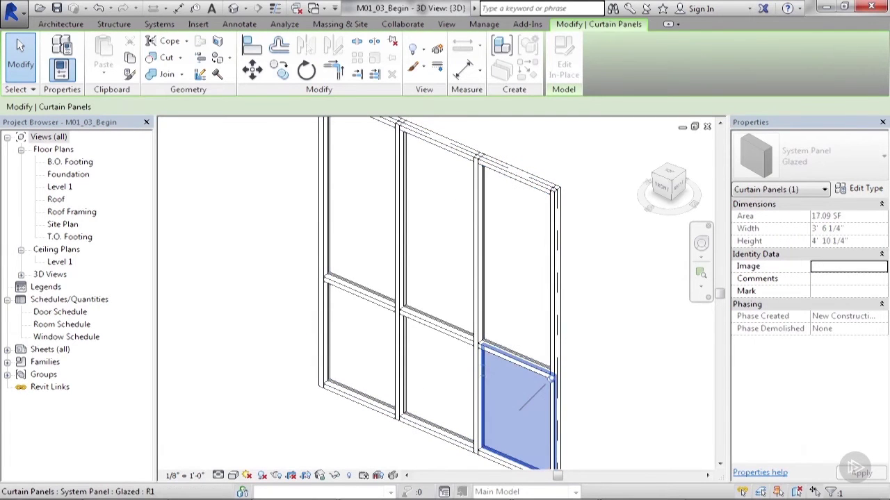
pyautogui.click(477, 328)
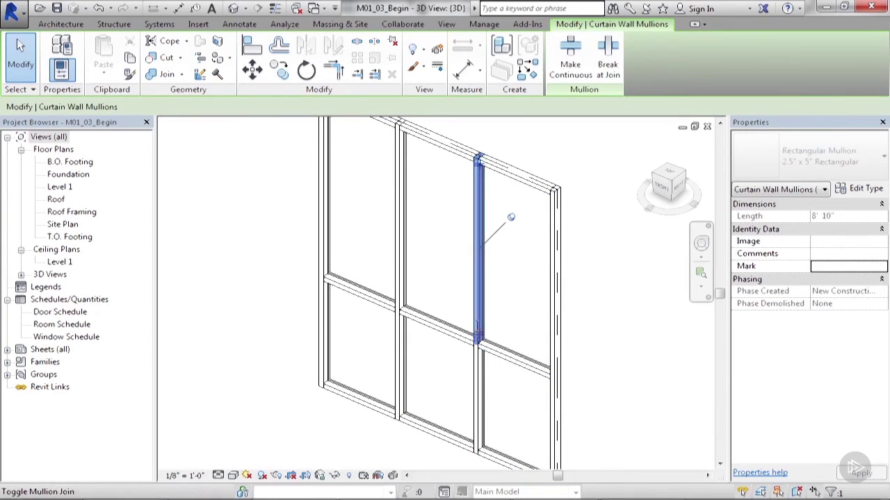
pyautogui.click(436, 328)
pyautogui.scroll(-3, 437, 331)
pyautogui.press('Escape')
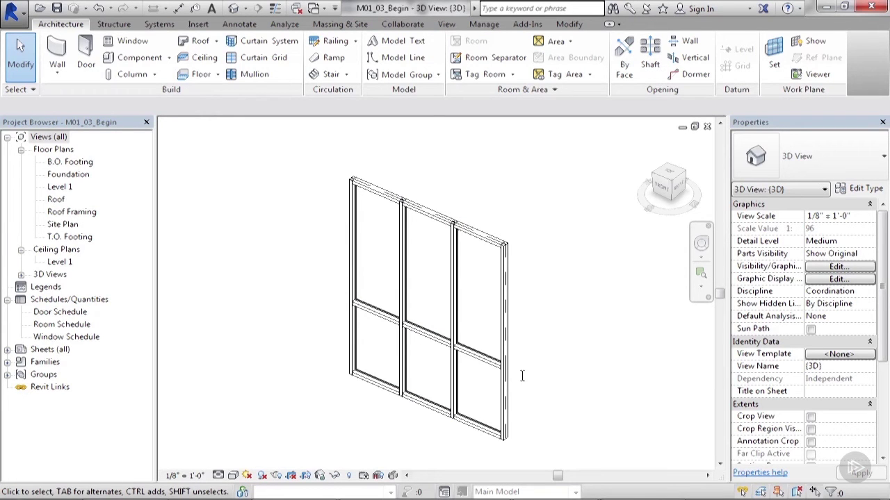
# Open the A_Custom Storefront Type Properties and confirm its Function stays Exterior.
pyautogui.click(507, 375)
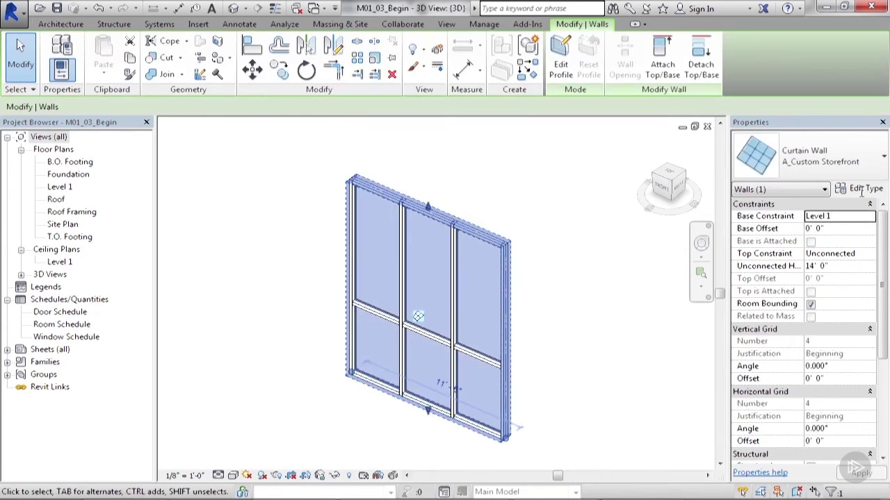
pyautogui.click(860, 189)
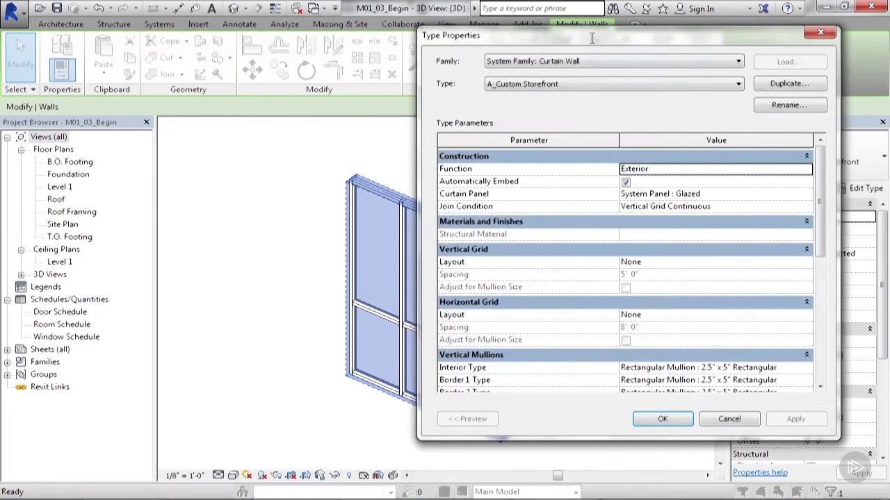
pyautogui.moveTo(589, 38); pyautogui.dragTo(393, 69)
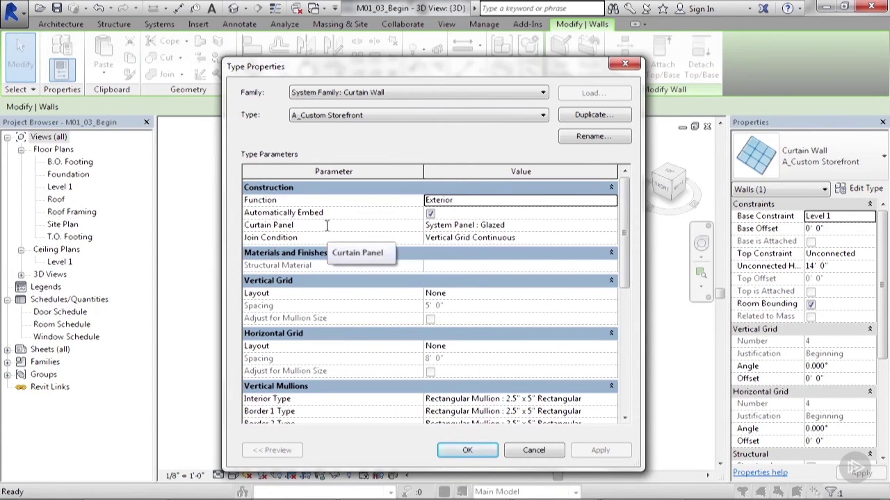
pyautogui.click(610, 201)
pyautogui.click(610, 200)
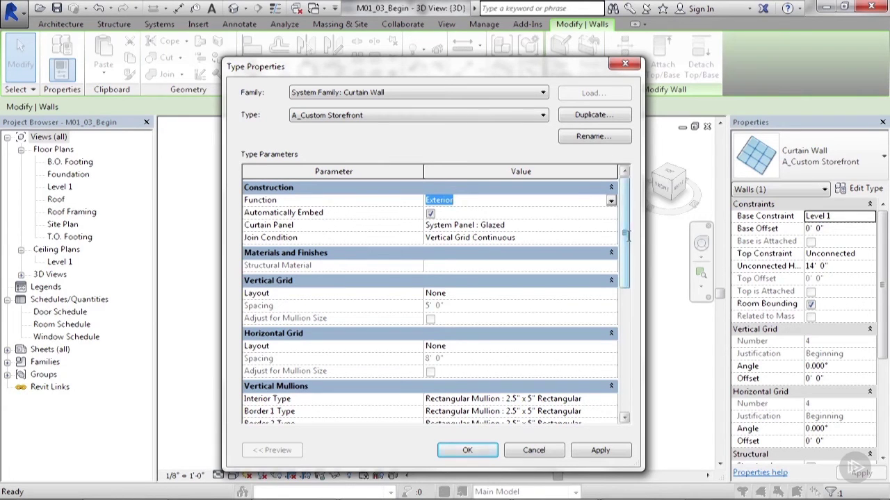
# Review the type parameters, then close Type Properties with OK and no changes.
pyautogui.moveTo(630, 235); pyautogui.dragTo(630, 270)
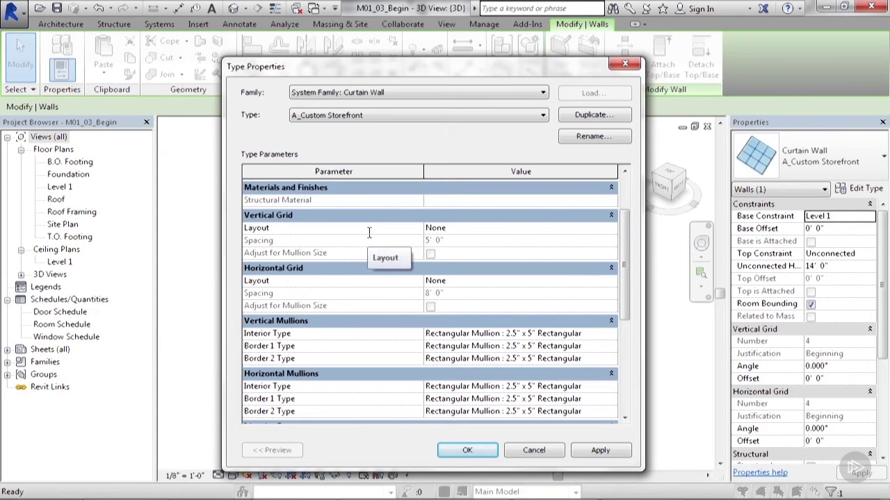
pyautogui.moveTo(399, 65); pyautogui.dragTo(203, 46)
pyautogui.moveTo(451, 254); pyautogui.dragTo(336, 270)
pyautogui.click(159, 430)
# Inspect the right-hand curtain grid line and vertical mullion.
pyautogui.click(484, 183)
pyautogui.moveTo(484, 183); pyautogui.dragTo(553, 175, button='middle')
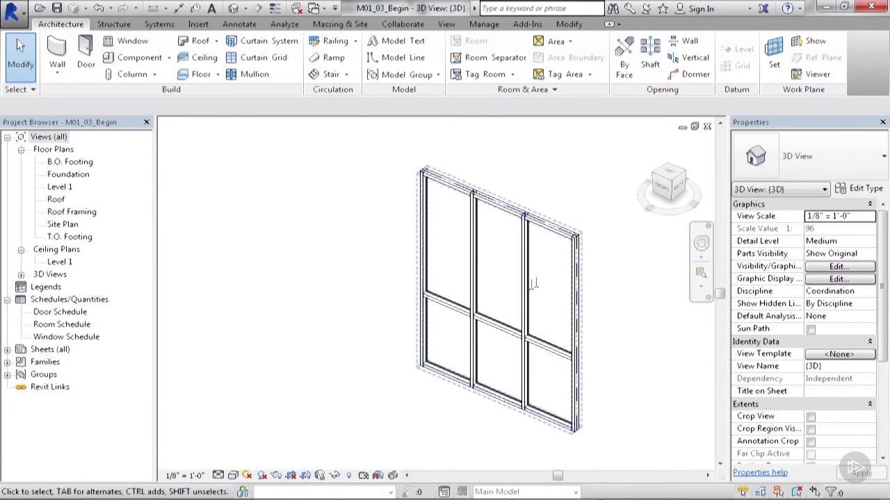
pyautogui.click(523, 285)
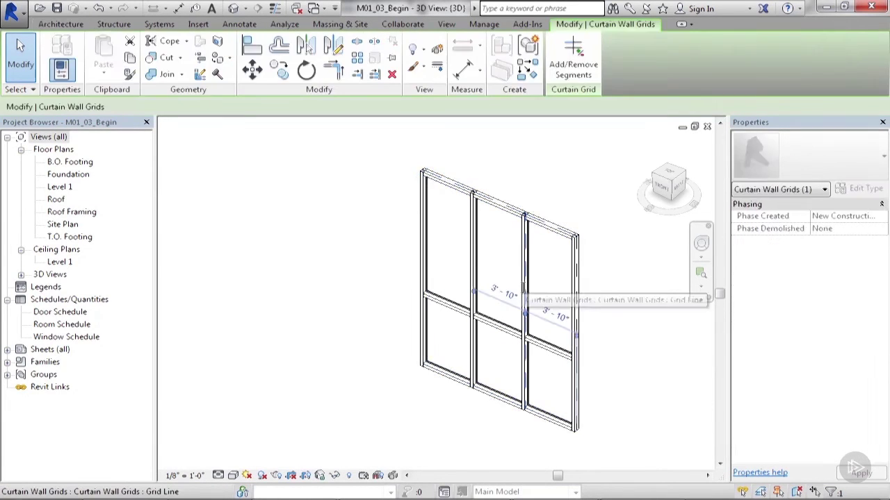
pyautogui.press('Escape')
pyautogui.click(524, 286)
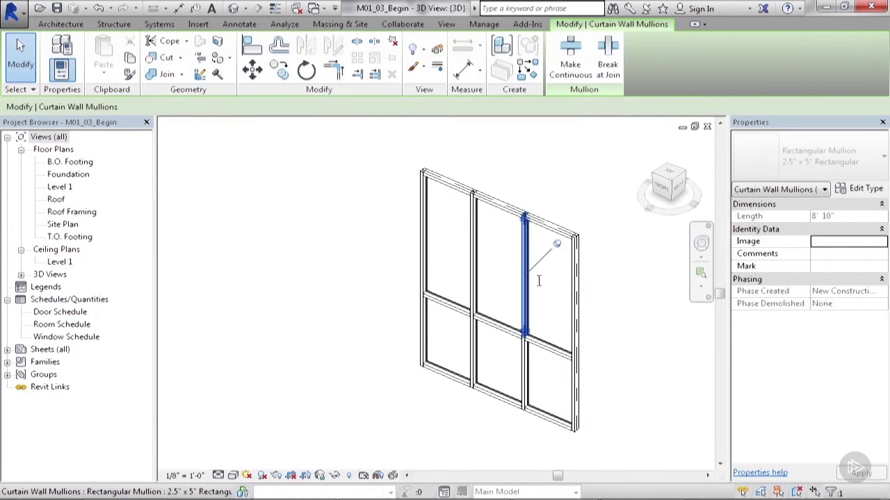
pyautogui.press('Escape')
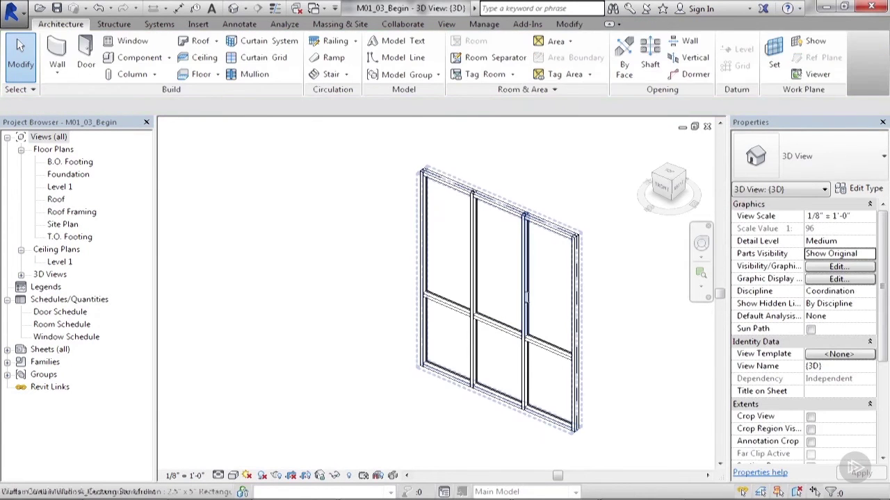
# Delete the right and central vertical grid lines and the horizontal grid line.
pyautogui.click(525, 297)
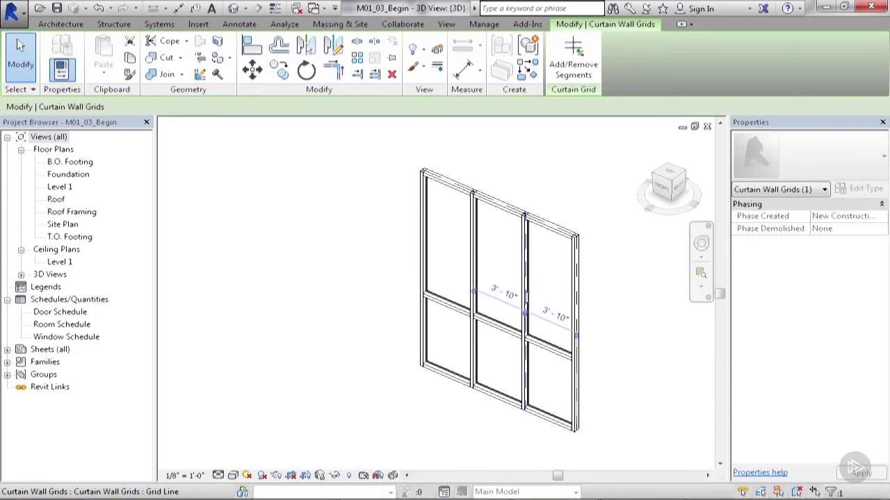
pyautogui.press('Delete')
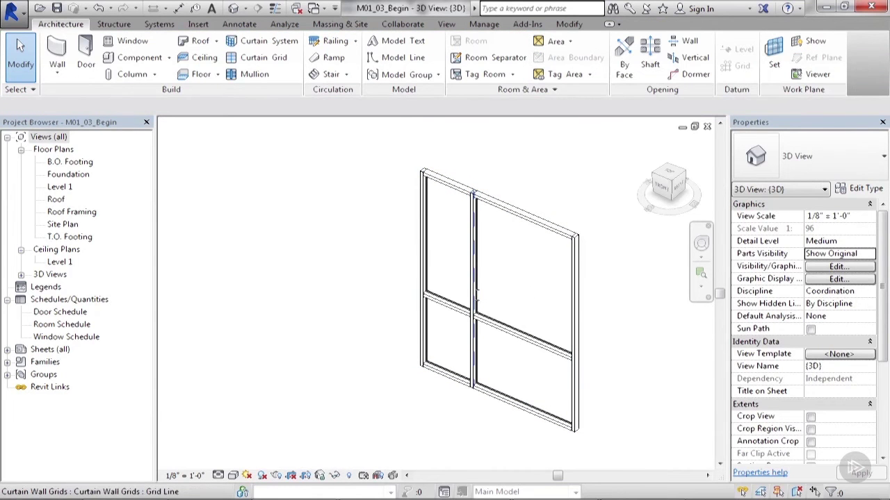
pyautogui.click(475, 295)
pyautogui.press('Delete')
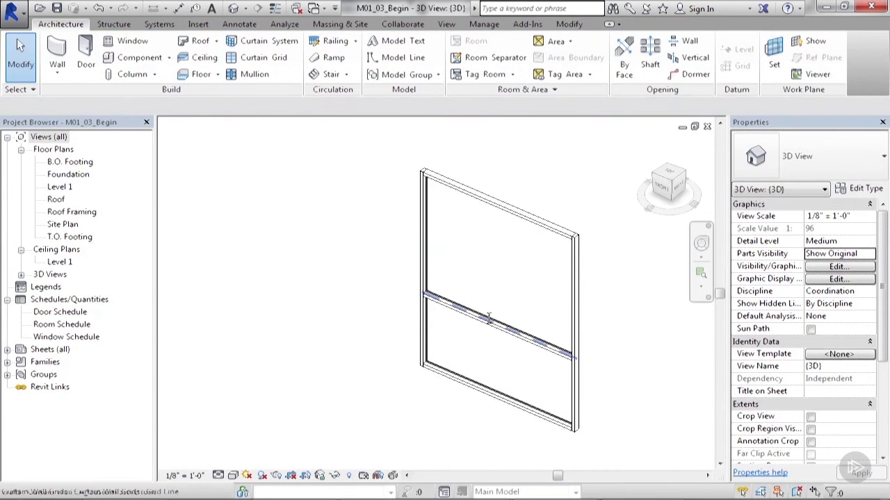
pyautogui.click(486, 321)
pyautogui.press('Delete')
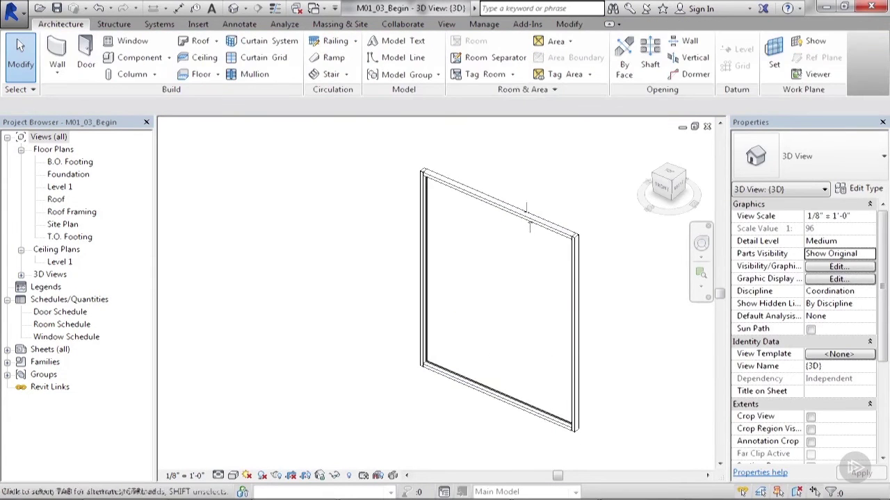
# Apply a Fixed Distance vertical grid layout with 2' 0" spacing.
pyautogui.click(533, 219)
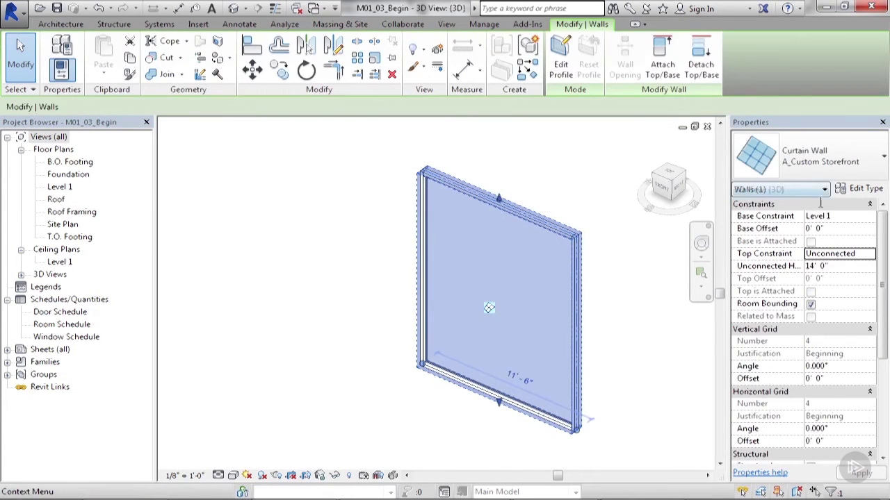
pyautogui.click(859, 189)
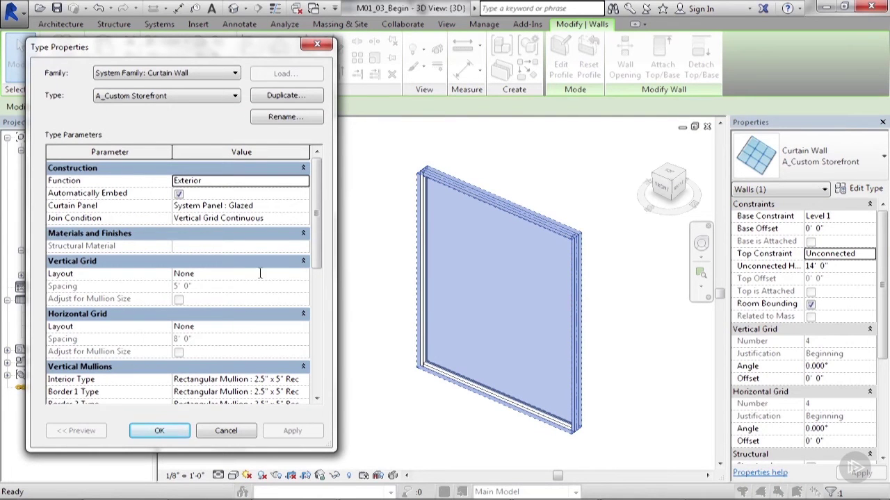
pyautogui.click(260, 273)
pyautogui.click(303, 274)
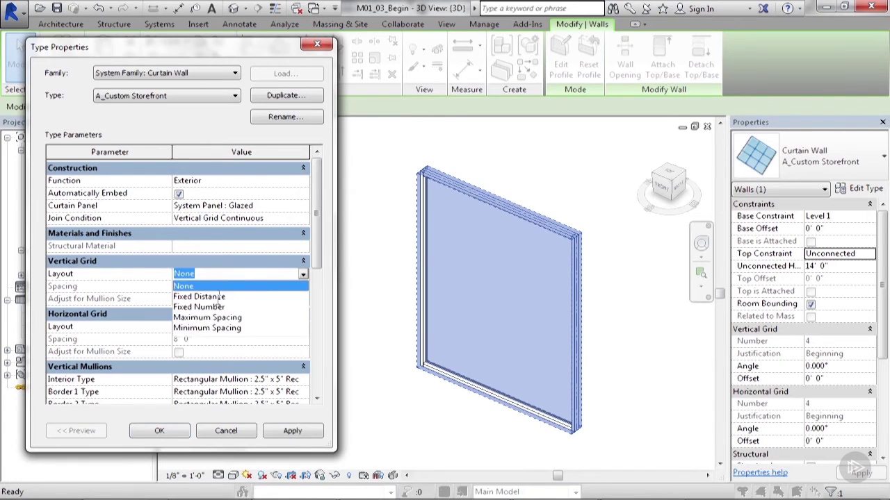
pyautogui.click(218, 297)
pyautogui.click(209, 286)
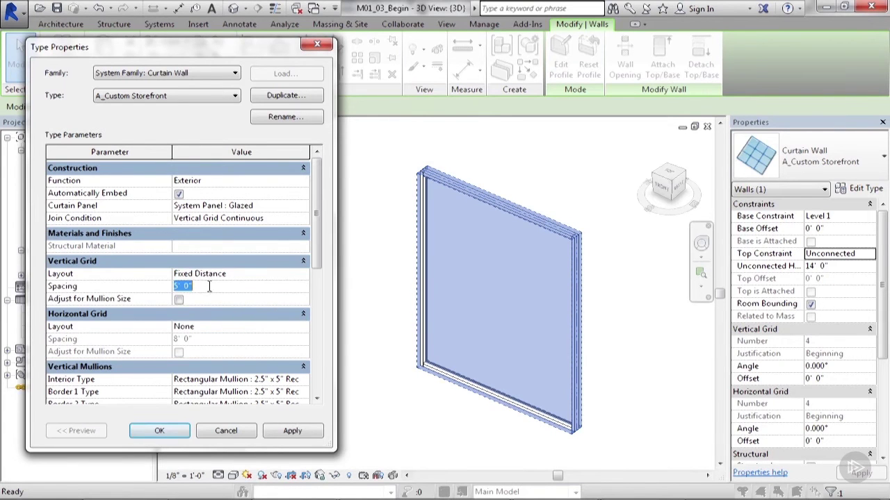
pyautogui.write('2')
pyautogui.press('Tab')
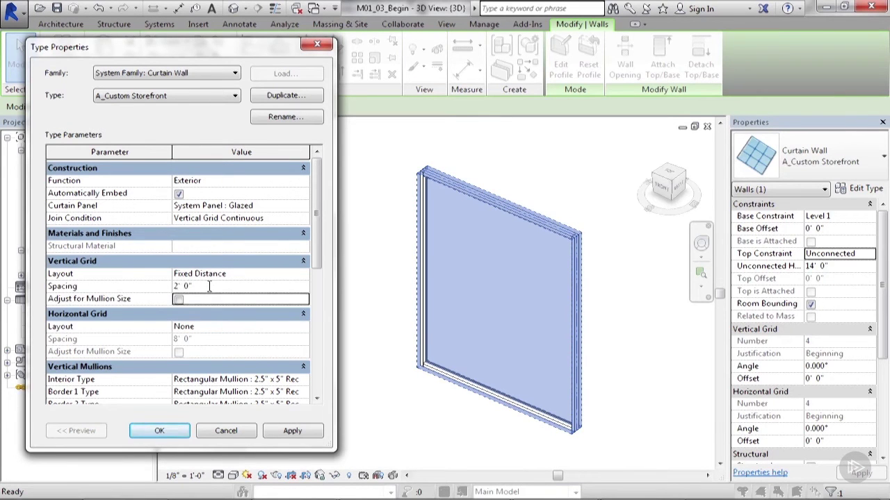
pyautogui.click(284, 430)
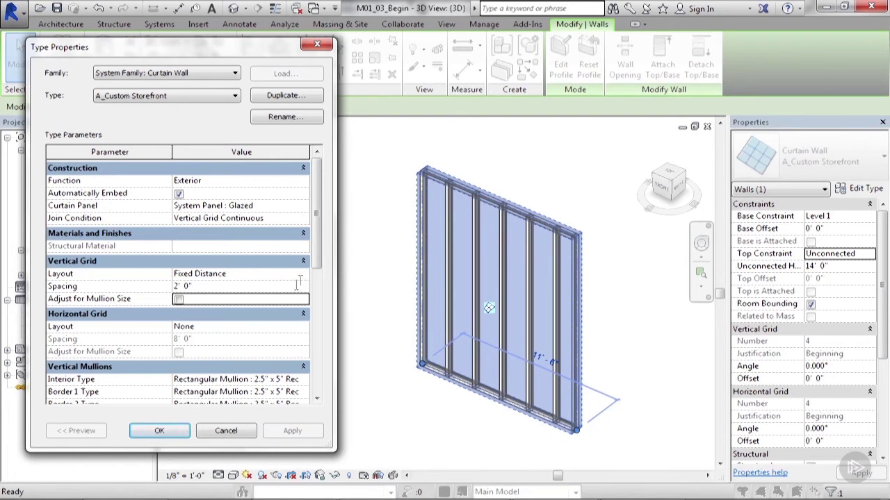
# Switch the vertical grid layout to Fixed Number and confirm.
pyautogui.click(301, 274)
pyautogui.click(238, 307)
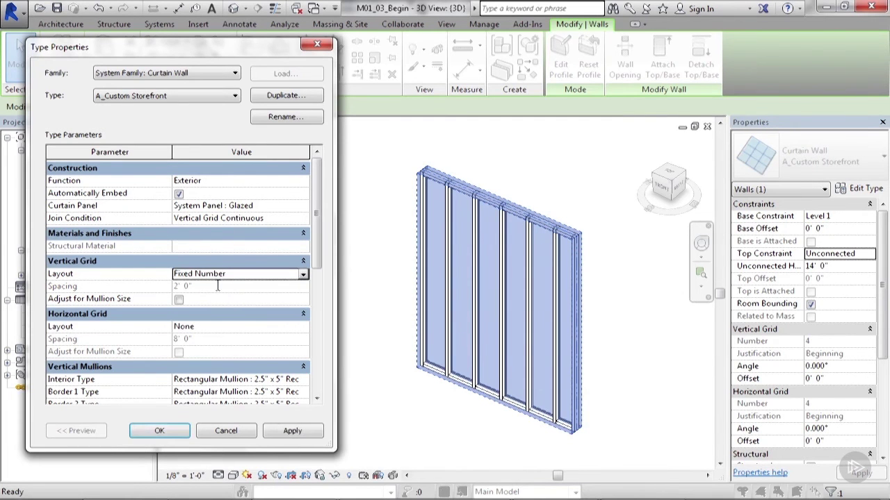
pyautogui.click(159, 431)
# Set the curtain wall's instance Vertical Grid Number to 3.
pyautogui.click(483, 419)
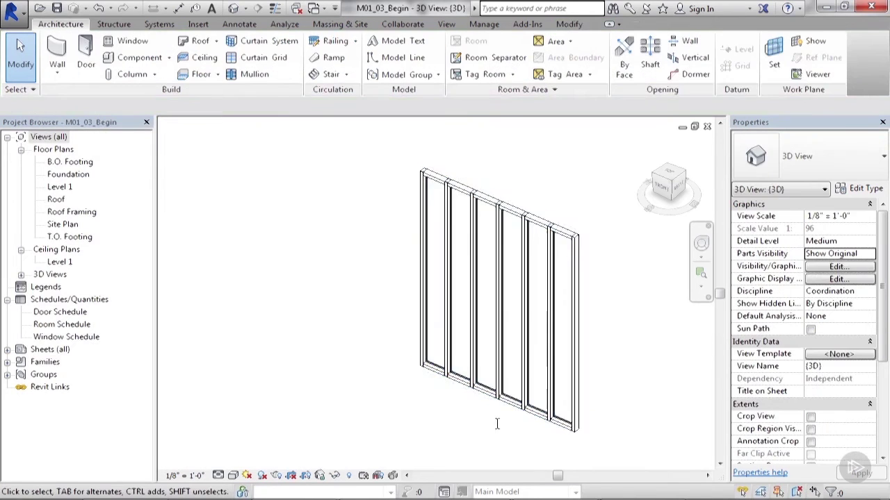
pyautogui.click(538, 327)
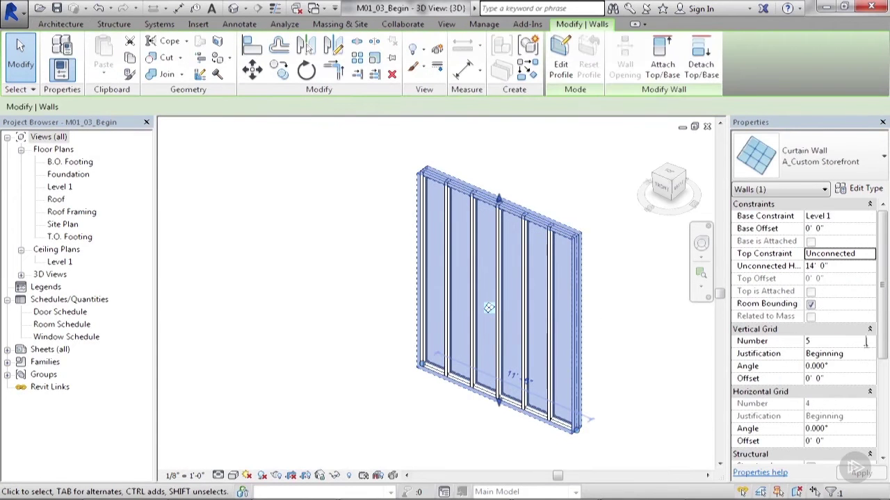
pyautogui.click(827, 342)
pyautogui.write('3')
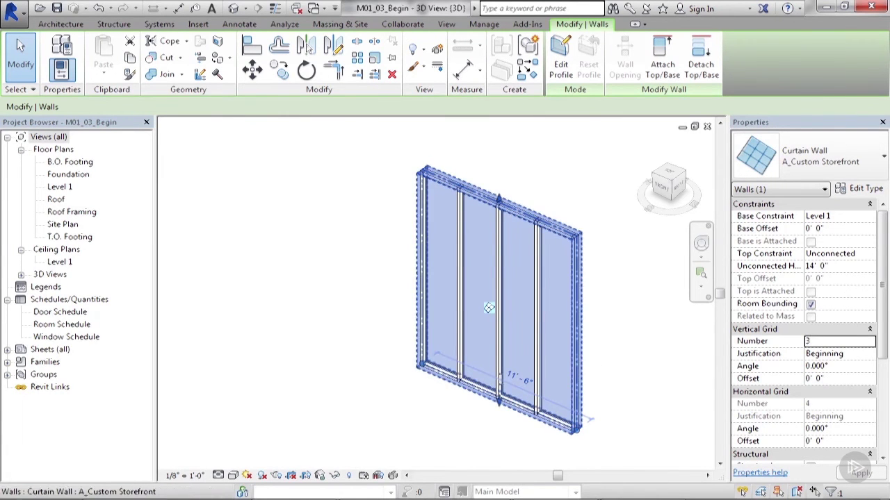
# Set the vertical grid Layout to None, apply, and delete the leftover gridlines.
pyautogui.click(861, 188)
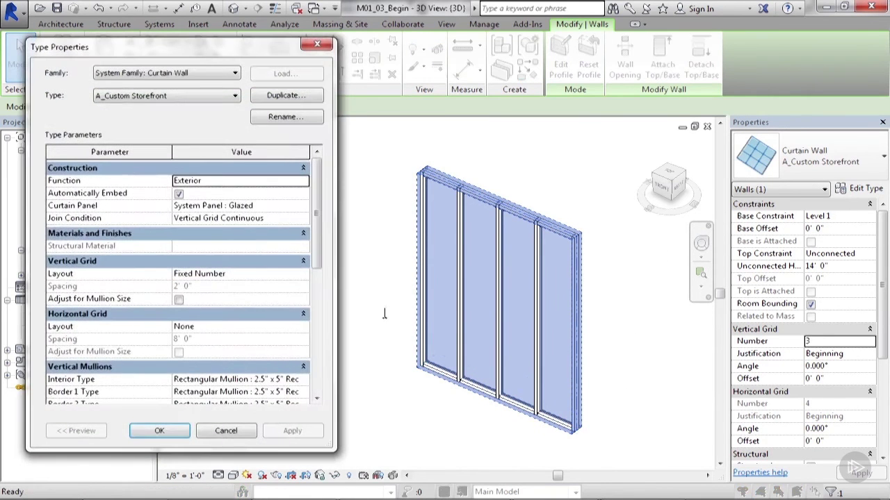
pyautogui.click(241, 328)
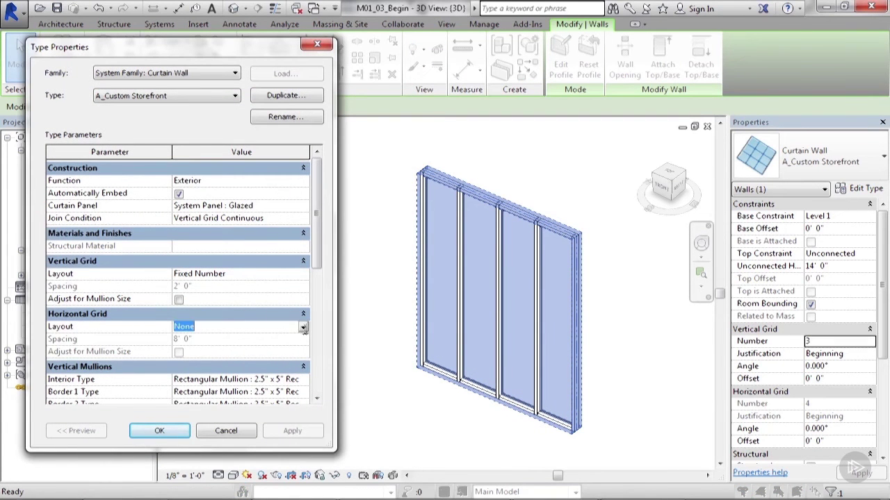
pyautogui.click(304, 326)
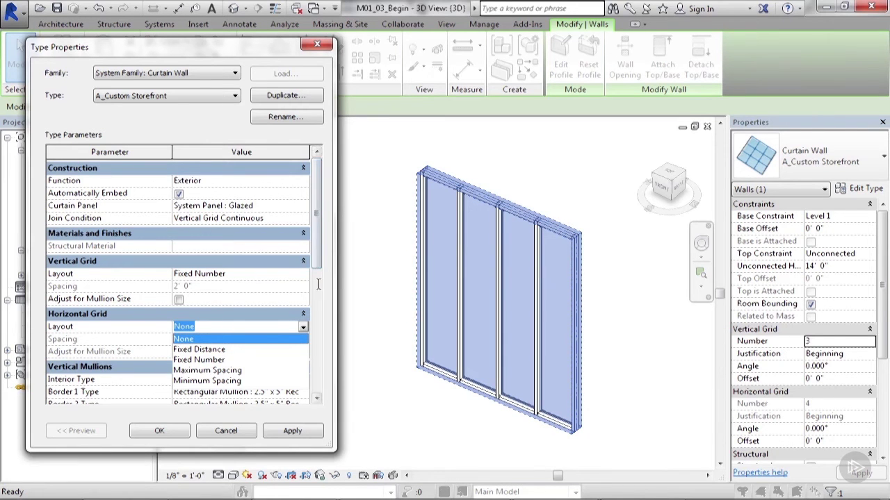
pyautogui.click(292, 274)
pyautogui.click(262, 275)
pyautogui.click(262, 286)
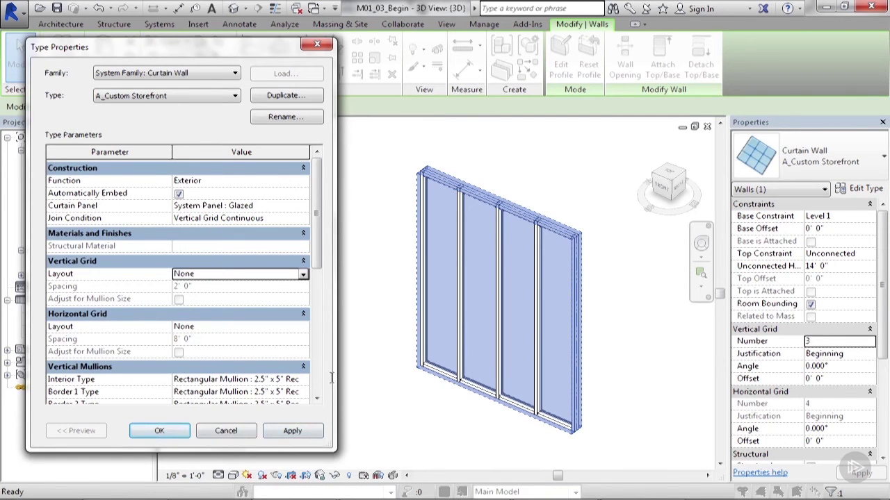
pyautogui.click(297, 431)
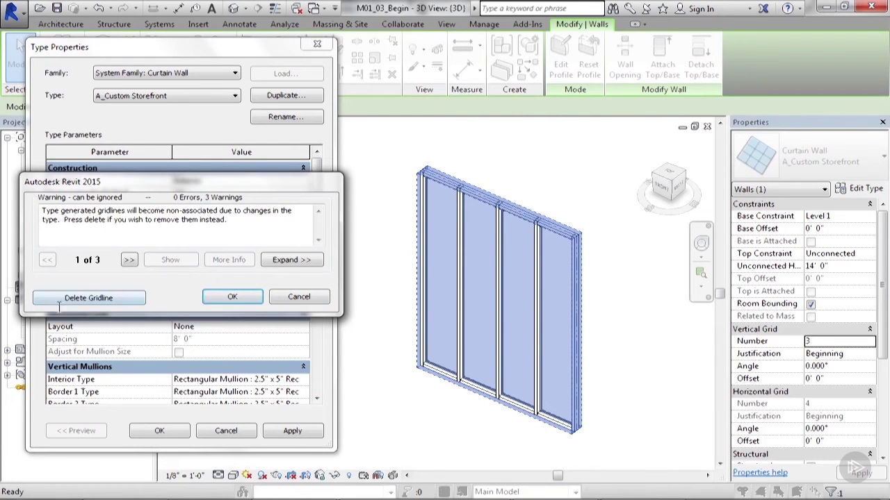
pyautogui.click(96, 297)
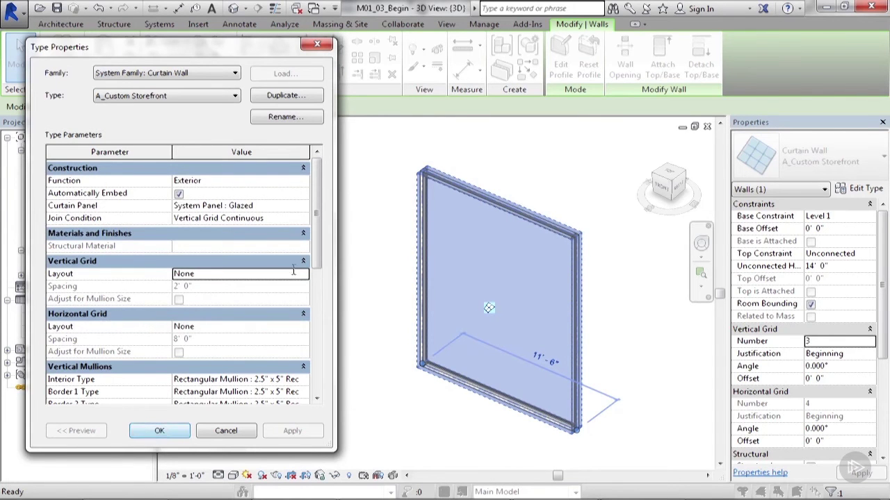
# Set the interior vertical mullion type to Rectangular Mullion 2.5" x 8" Rectangular.
pyautogui.moveTo(320, 261); pyautogui.dragTo(322, 313)
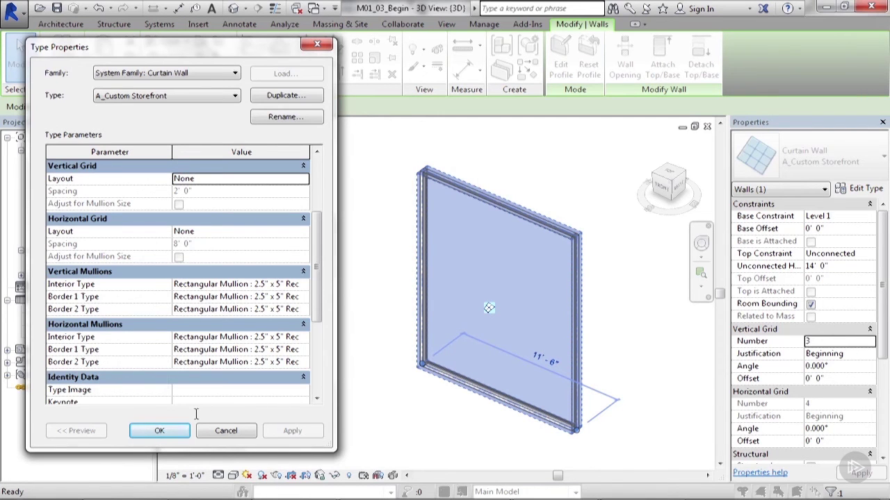
pyautogui.click(303, 284)
pyautogui.click(302, 284)
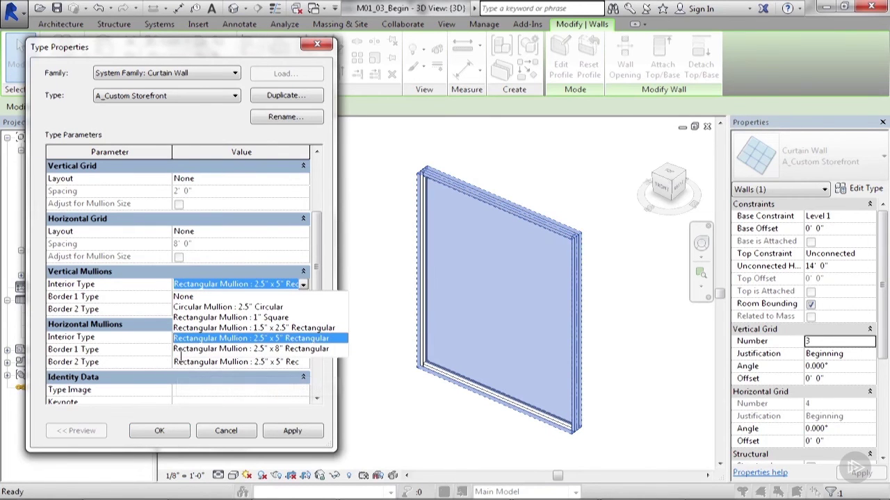
pyautogui.click(226, 348)
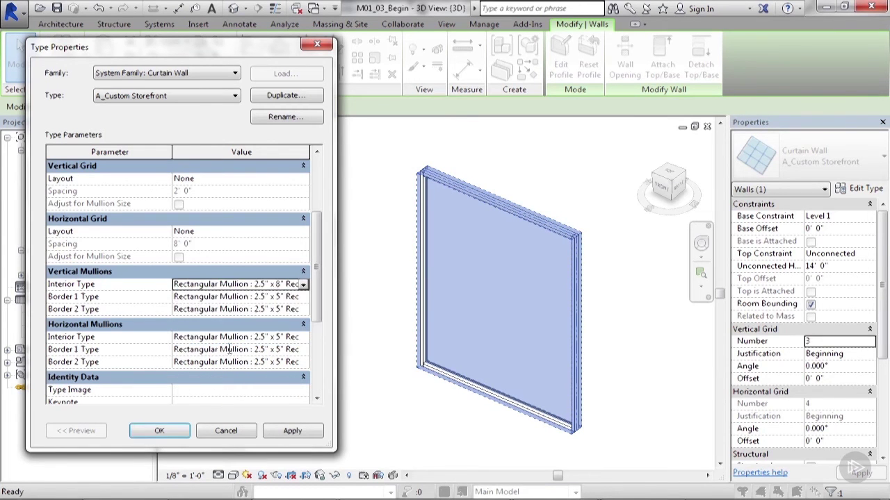
pyautogui.click(165, 430)
pyautogui.click(364, 421)
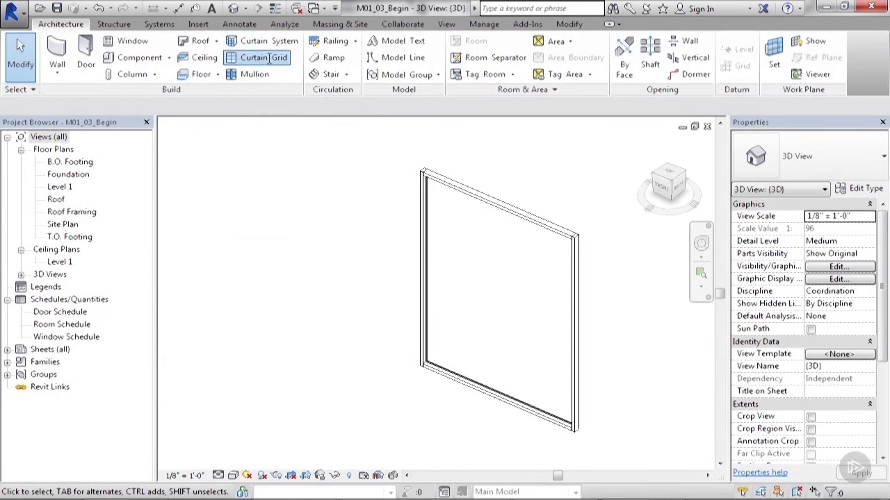
# Add a vertical curtain grid line at the wall's midpoint, then undo it.
pyautogui.click(262, 61)
pyautogui.click(499, 205)
pyautogui.scroll(3, 479, 403)
pyautogui.scroll(-3, 471, 411)
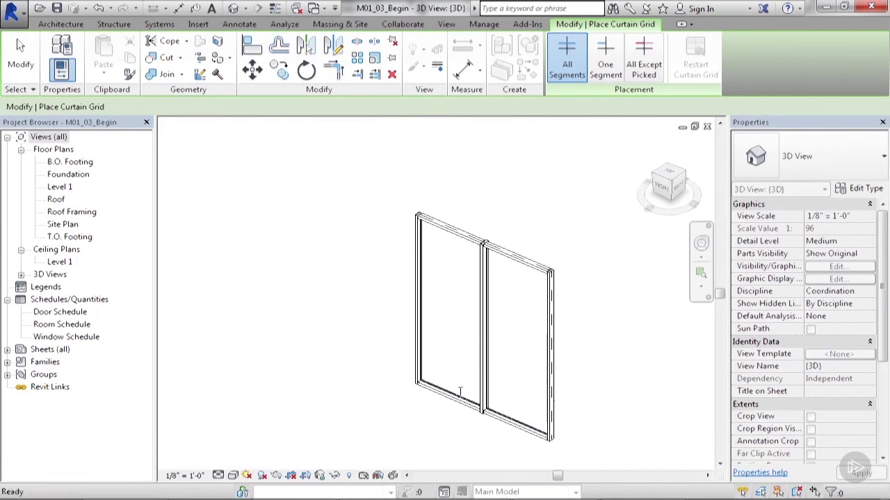
pyautogui.press('Escape')
pyautogui.moveTo(501, 348); pyautogui.dragTo(479, 338, button='middle')
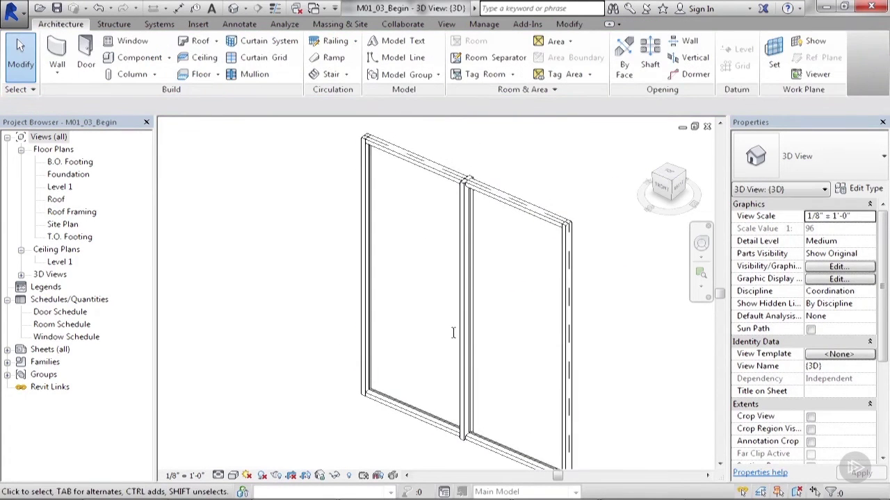
pyautogui.hotkey('ctrl', 'z')
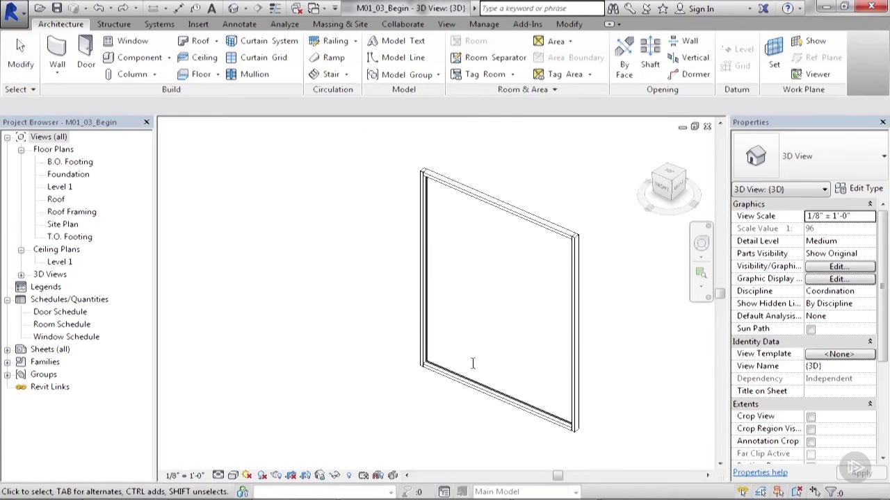
# Place the vertical grid line at the wall's midpoint again and orbit to face the wall.
pyautogui.scroll(-2, 522, 314)
pyautogui.click(253, 74)
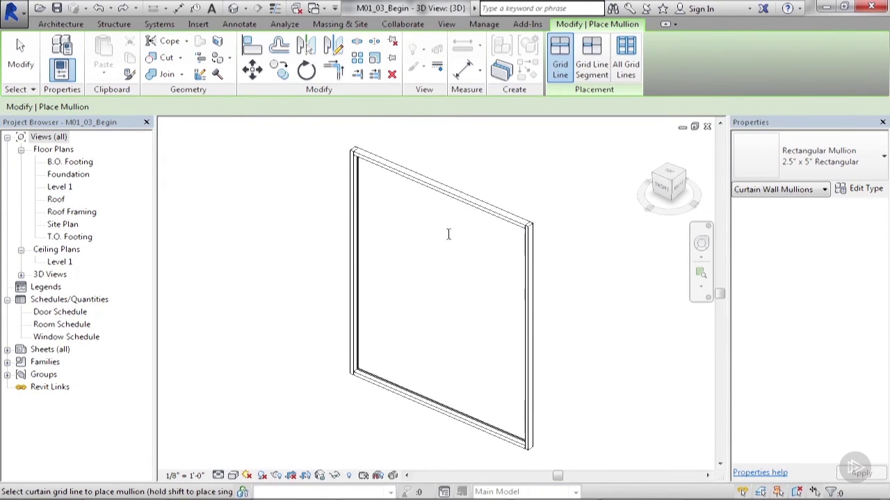
pyautogui.press('Escape')
pyautogui.click(267, 57)
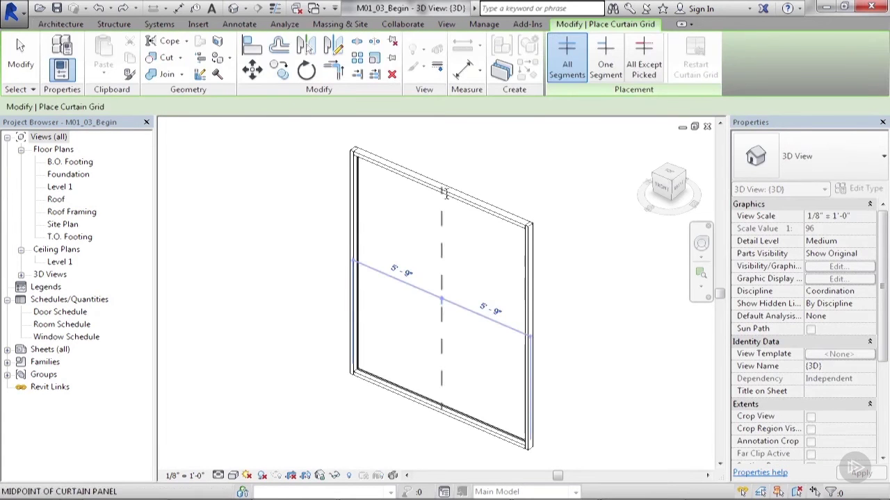
pyautogui.click(440, 278)
pyautogui.press('Escape')
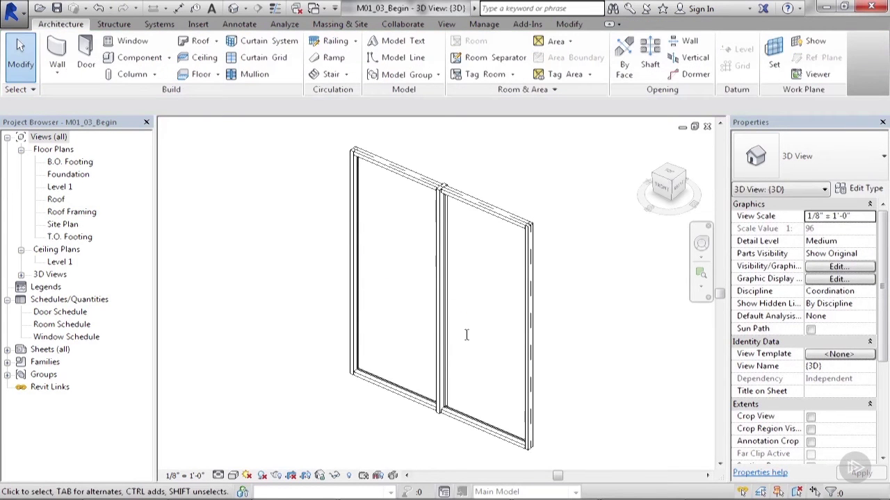
pyautogui.keyDown('shift'); pyautogui.moveTo(457, 347); pyautogui.dragTo(514, 356, button='middle'); pyautogui.keyUp('shift')
pyautogui.press('v')
pyautogui.press('v')
pyautogui.press('Escape')
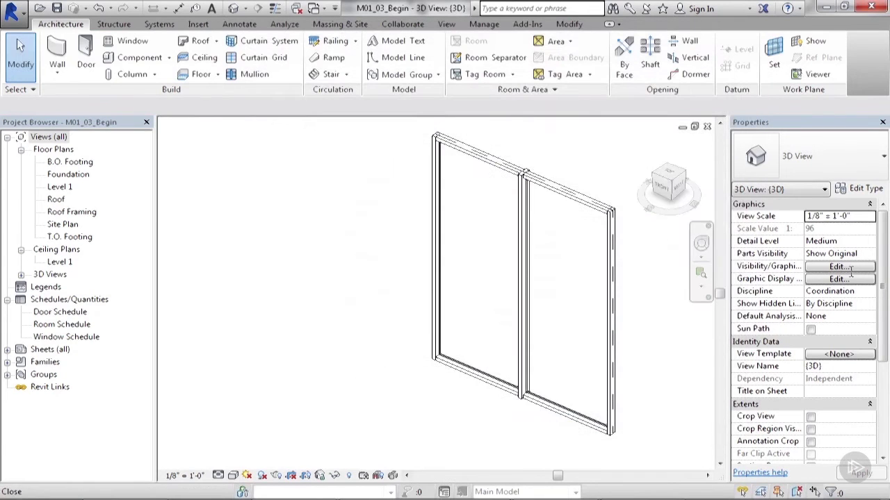
# Set the storefront type's Vertical Mullions Interior Type to None and delete the existing center mullion.
pyautogui.click(577, 243)
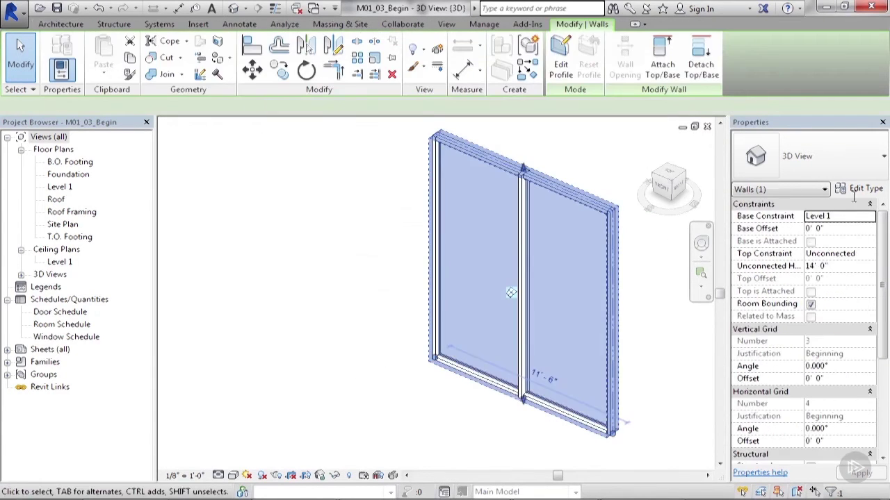
pyautogui.click(861, 188)
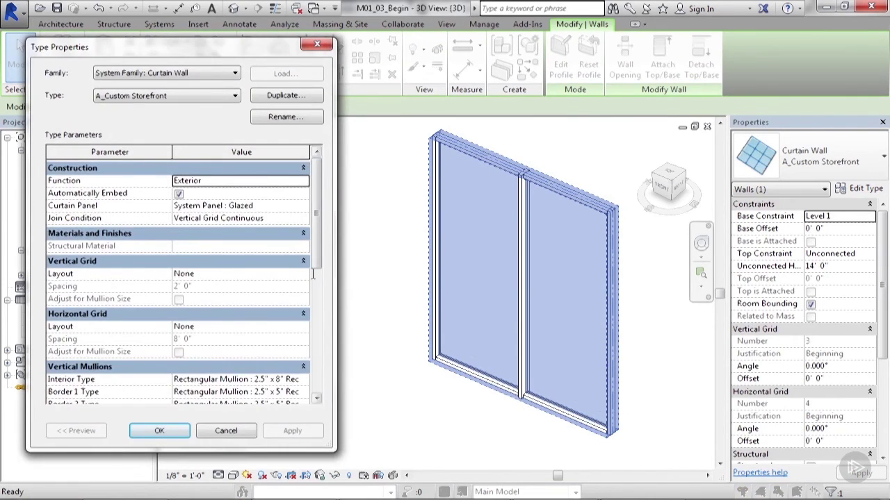
pyautogui.moveTo(316, 212); pyautogui.dragTo(317, 249)
pyautogui.click(303, 312)
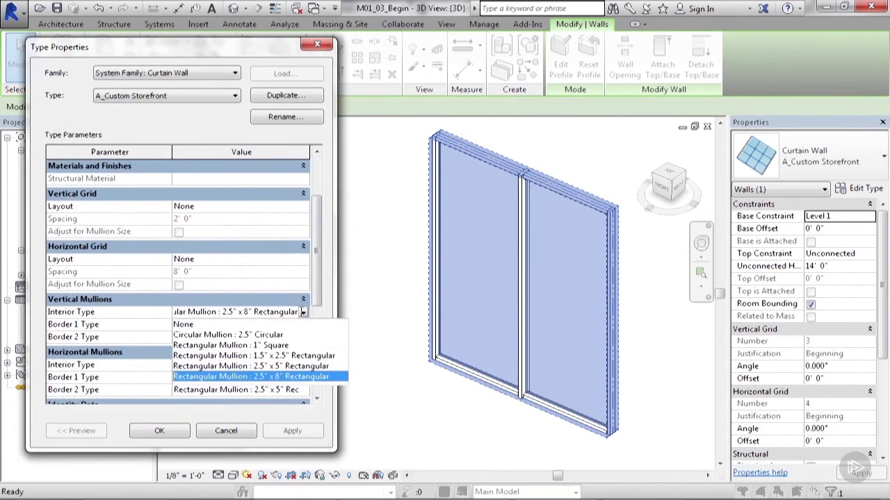
pyautogui.click(252, 325)
pyautogui.click(150, 428)
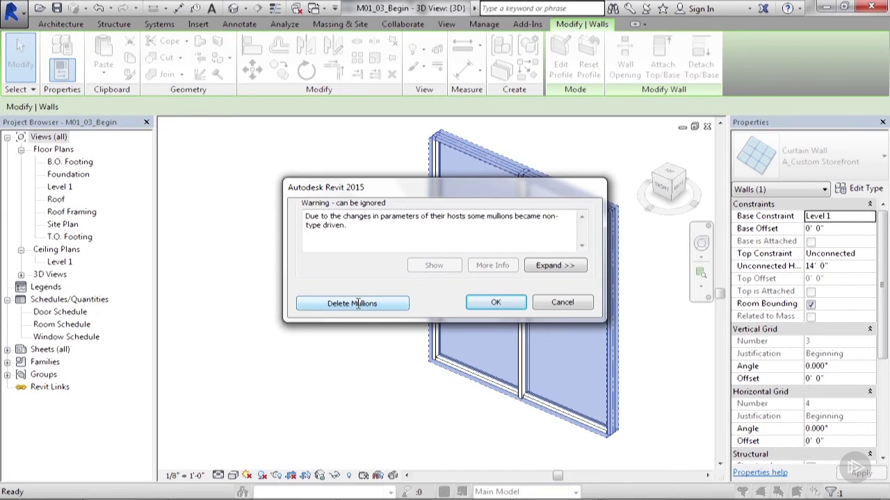
pyautogui.click(357, 303)
pyautogui.click(400, 386)
# Place a mullion on the center grid line and change it to 2.5" x 8" Rectangular.
pyautogui.moveTo(536, 366); pyautogui.dragTo(511, 394, button='middle')
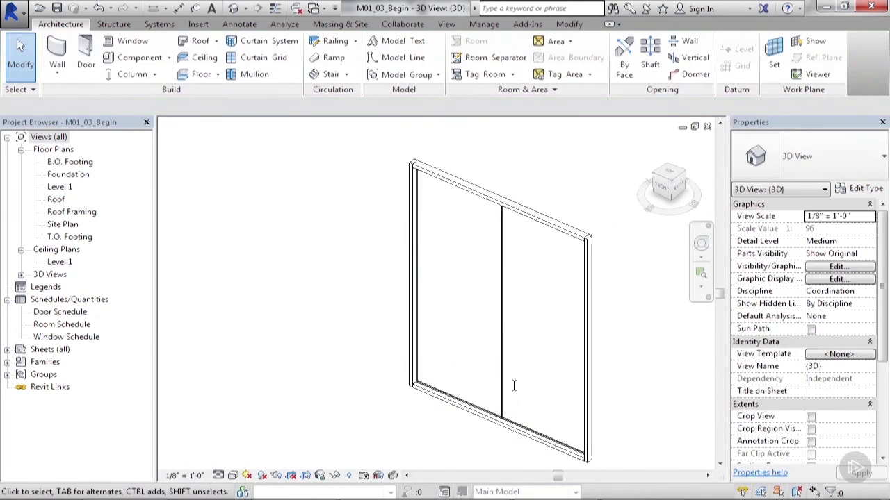
pyautogui.click(254, 74)
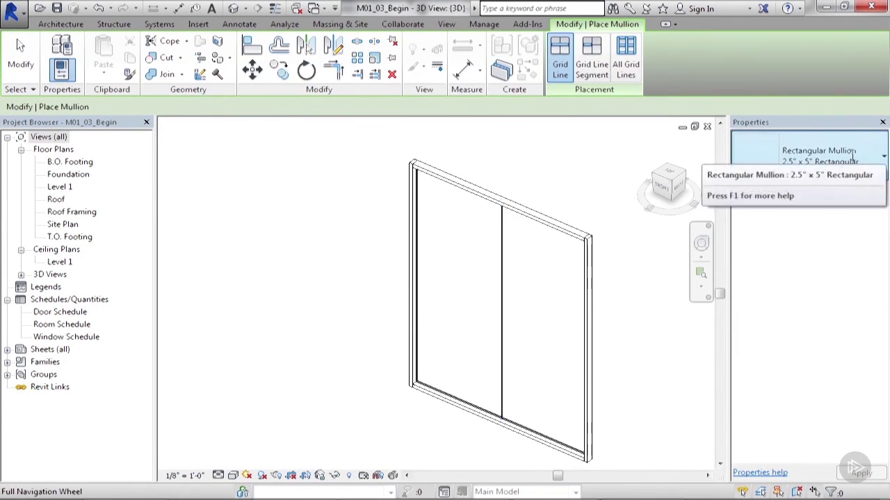
pyautogui.click(499, 299)
pyautogui.press('Escape')
pyautogui.click(498, 379)
pyautogui.click(497, 379)
pyautogui.click(806, 158)
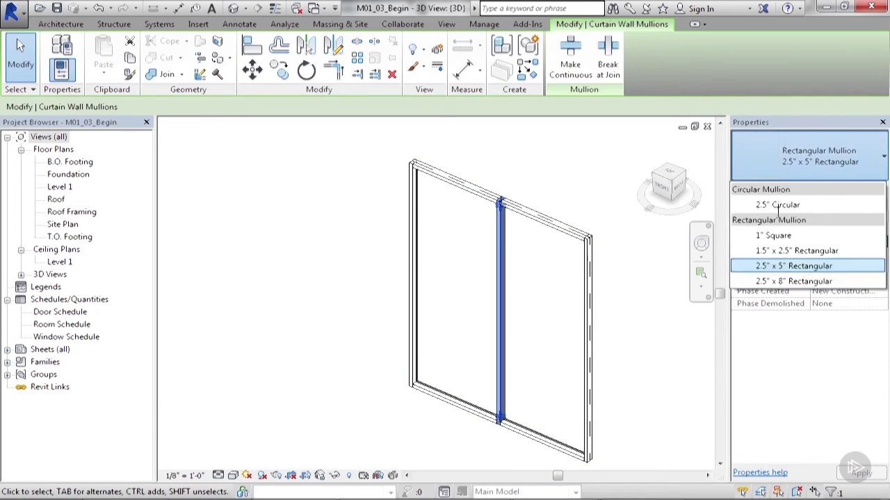
pyautogui.click(799, 281)
# Delete the center grid line, returning the storefront to one panel.
pyautogui.click(576, 165)
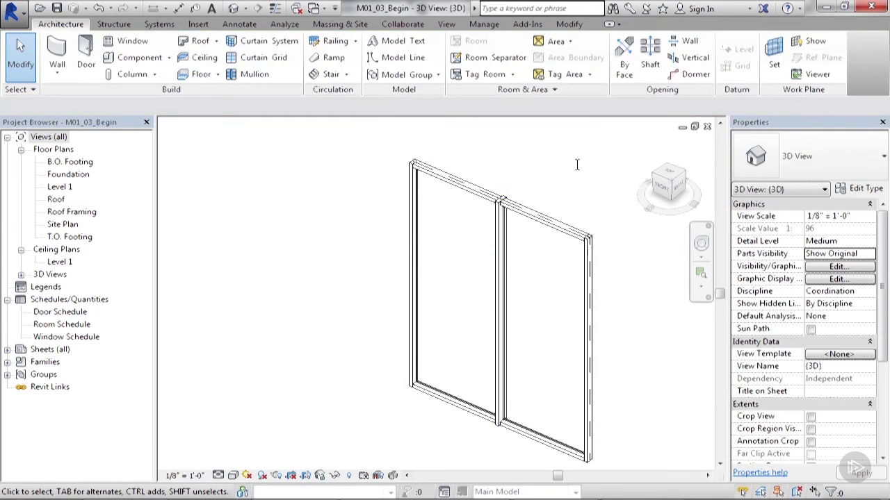
pyautogui.click(501, 281)
pyautogui.press('Delete')
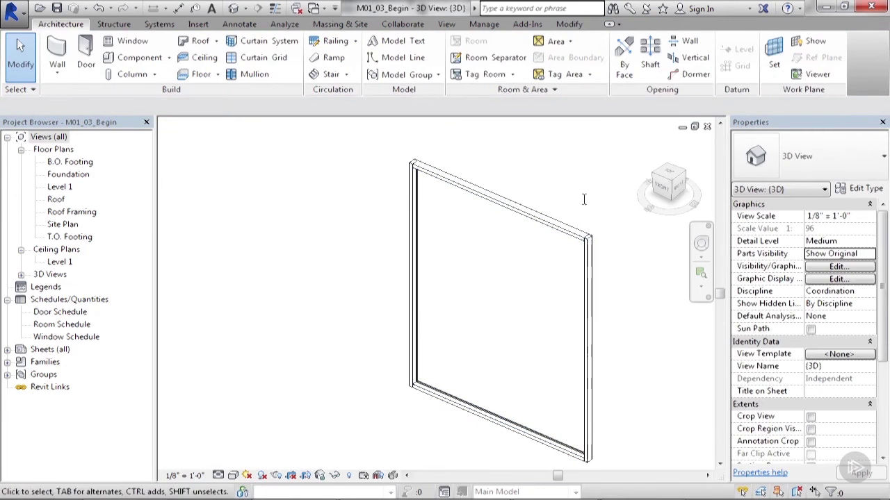
# Set the storefront type's interior vertical mullions to 2.5" x 5" Rectangular.
pyautogui.click(545, 227)
pyautogui.click(862, 188)
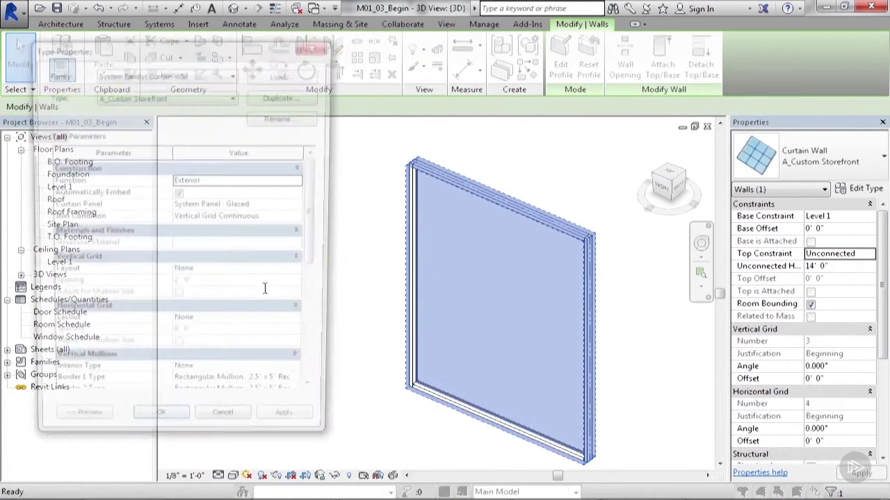
pyautogui.scroll(-2, 304, 393)
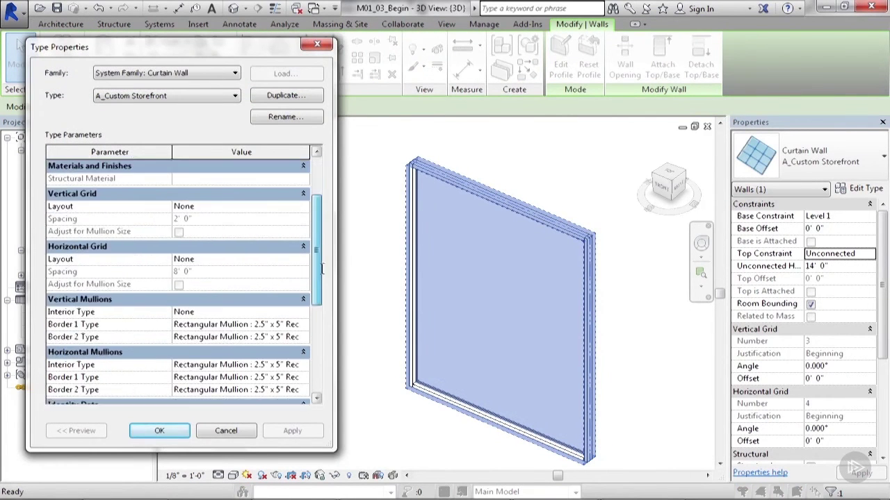
pyautogui.click(295, 312)
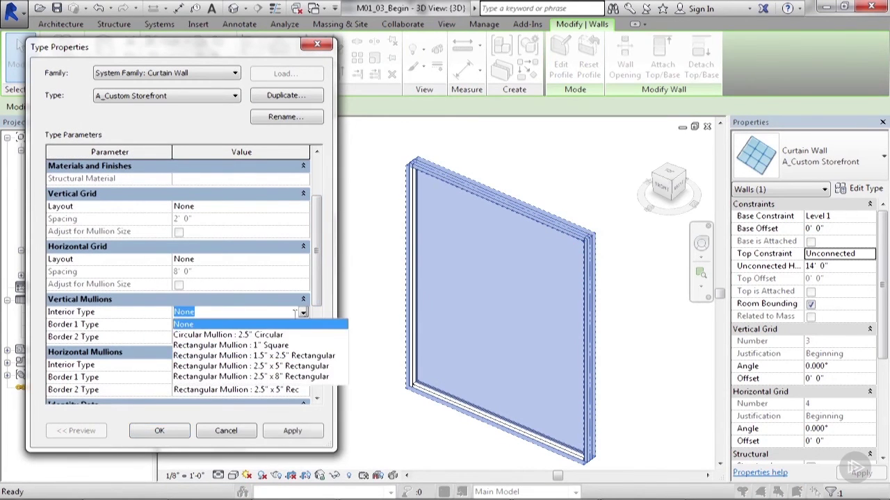
pyautogui.click(287, 366)
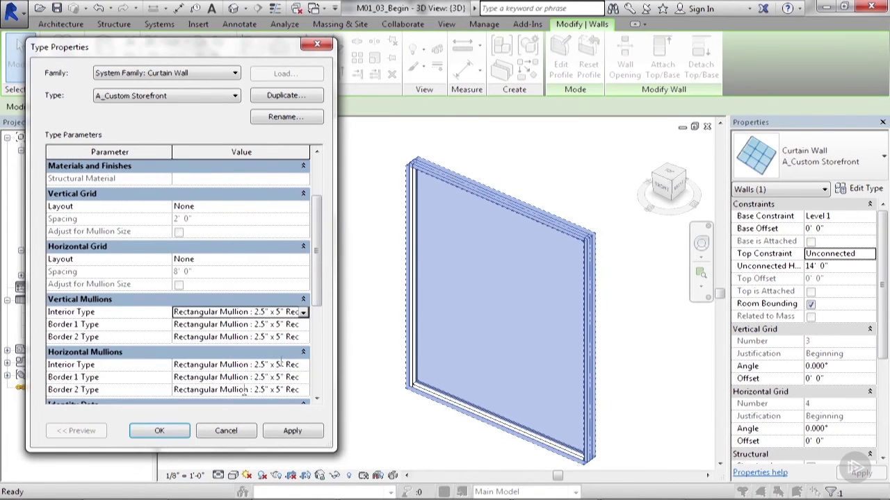
pyautogui.click(158, 431)
pyautogui.click(304, 260)
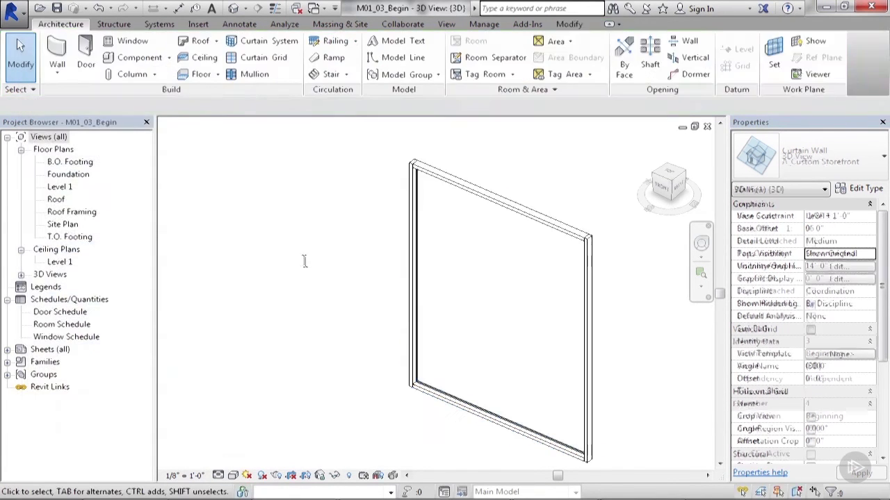
# Divide the wall with two vertical and two horizontal curtain grid lines.
pyautogui.click(259, 57)
pyautogui.click(470, 297)
pyautogui.click(531, 216)
pyautogui.click(589, 288)
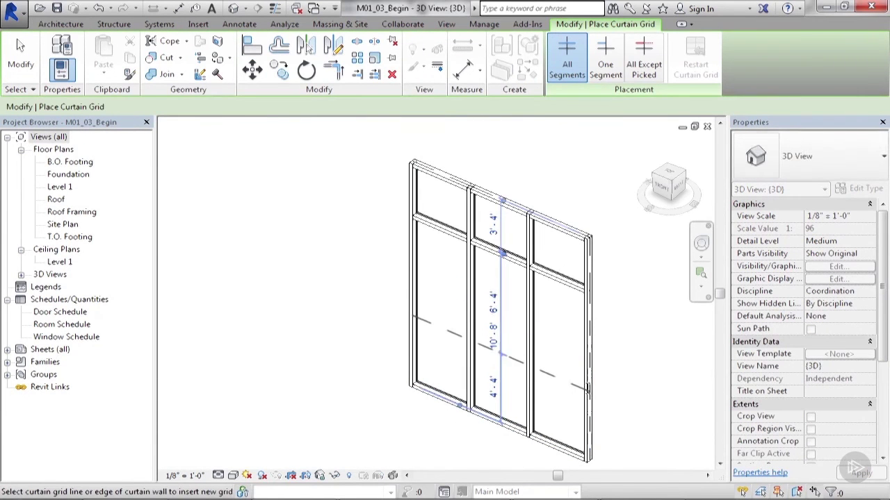
pyautogui.click(587, 386)
pyautogui.press('Escape')
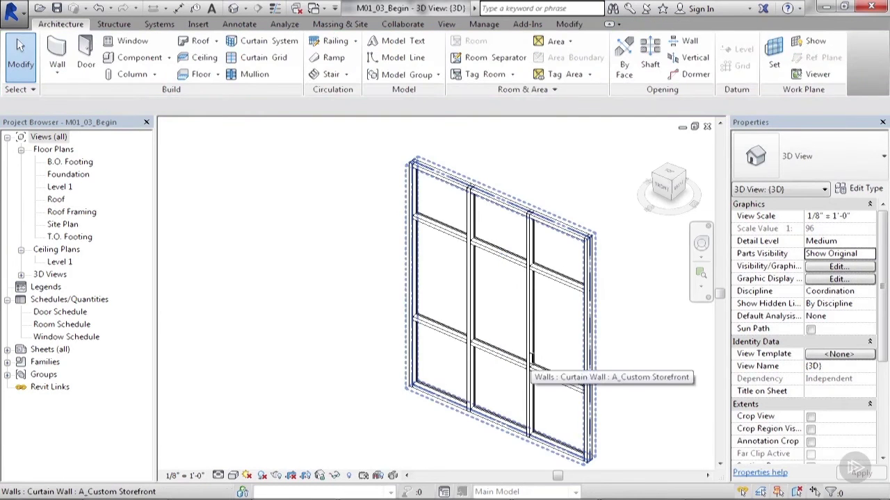
pyautogui.scroll(2, 533, 361)
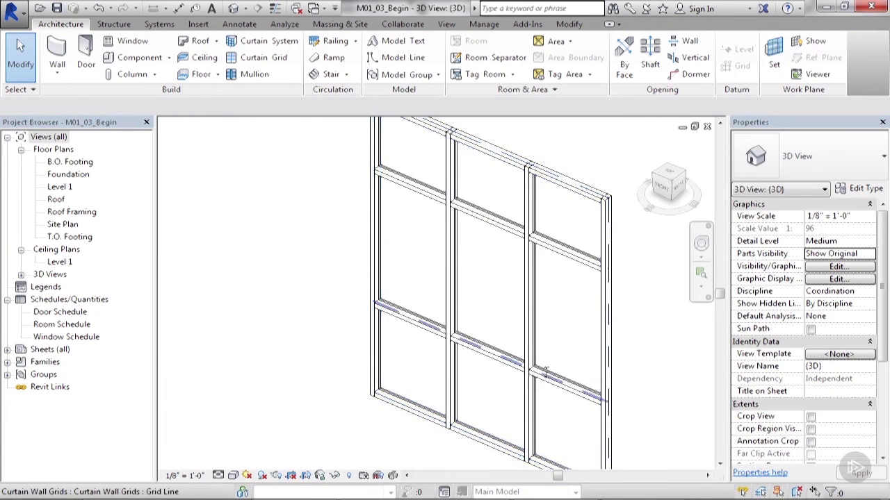
pyautogui.press('Tab')
pyautogui.press('Tab')
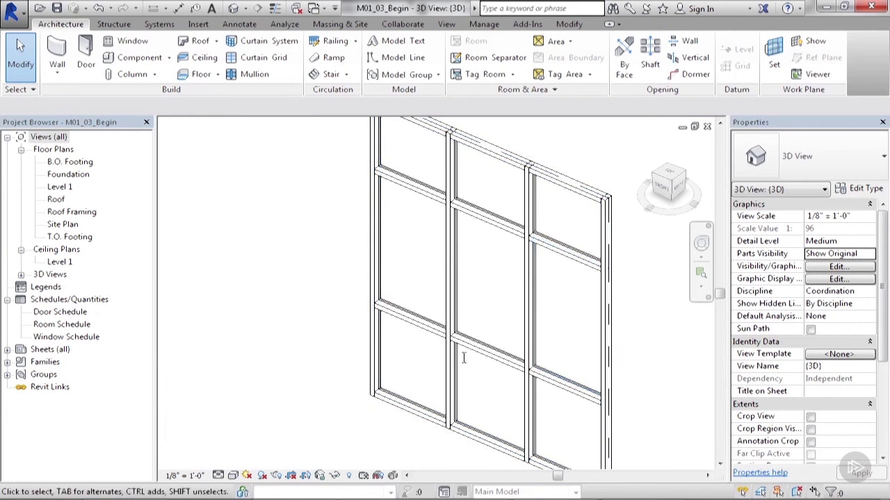
pyautogui.scroll(-3, 473, 322)
pyautogui.scroll(3, 501, 306)
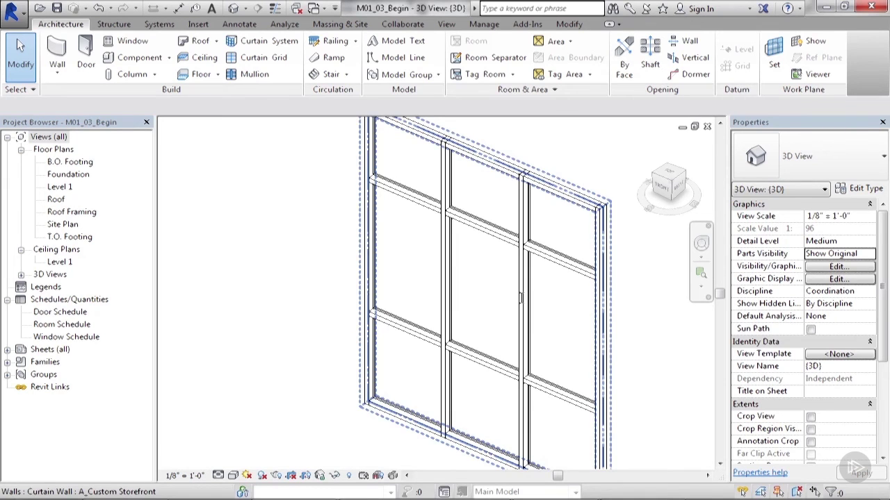
# Check a right-column mullion, then review and confirm the storefront type's 2.5" x 5" mullion settings.
pyautogui.click(521, 298)
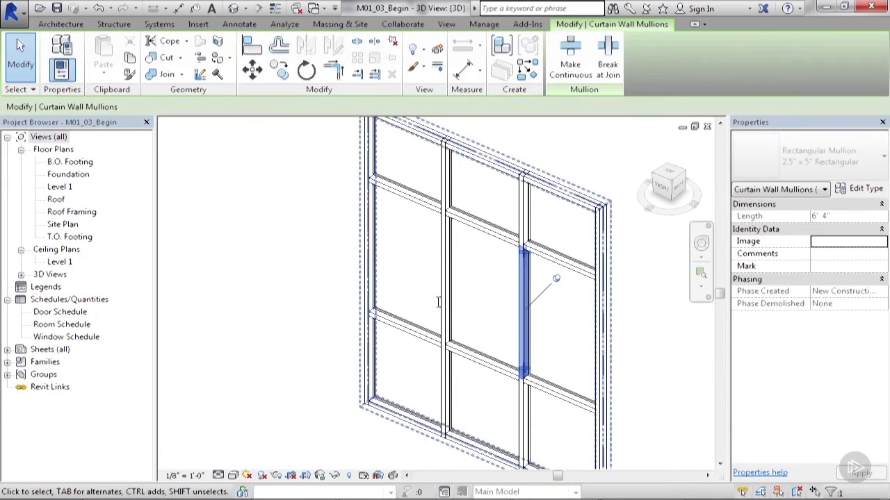
pyautogui.scroll(-2, 438, 301)
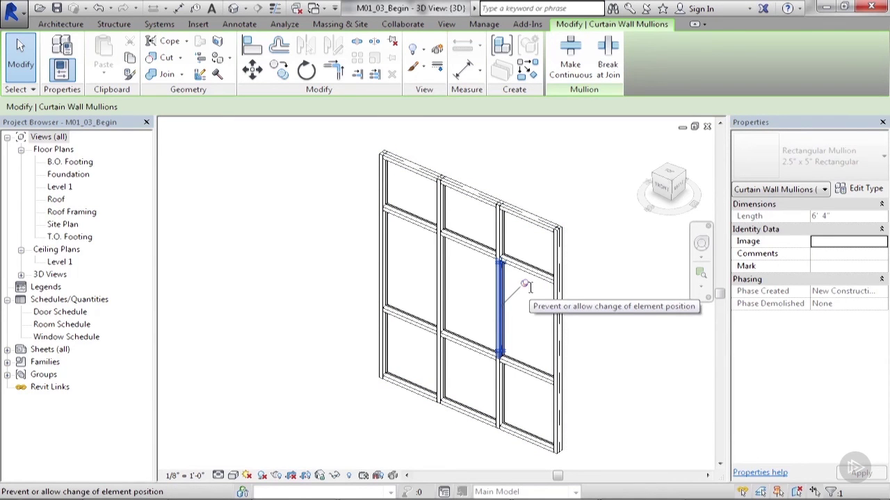
pyautogui.press('Escape')
pyautogui.click(382, 299)
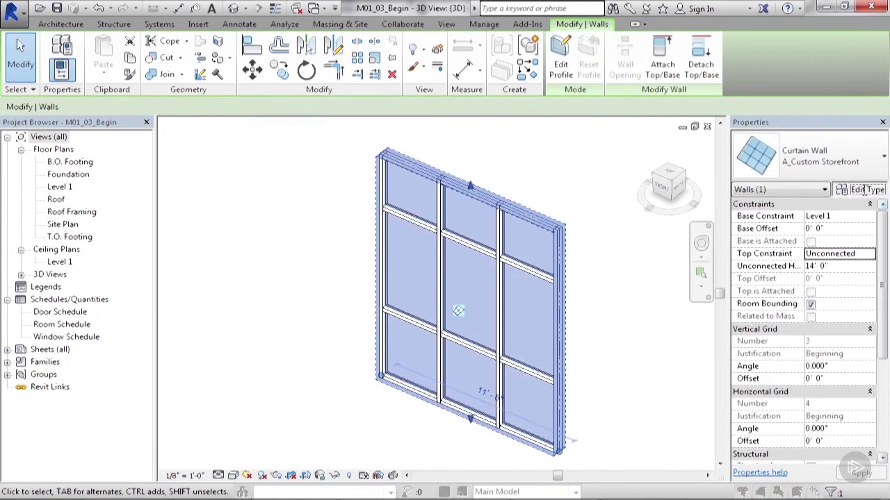
pyautogui.click(864, 190)
pyautogui.scroll(-5, 317, 303)
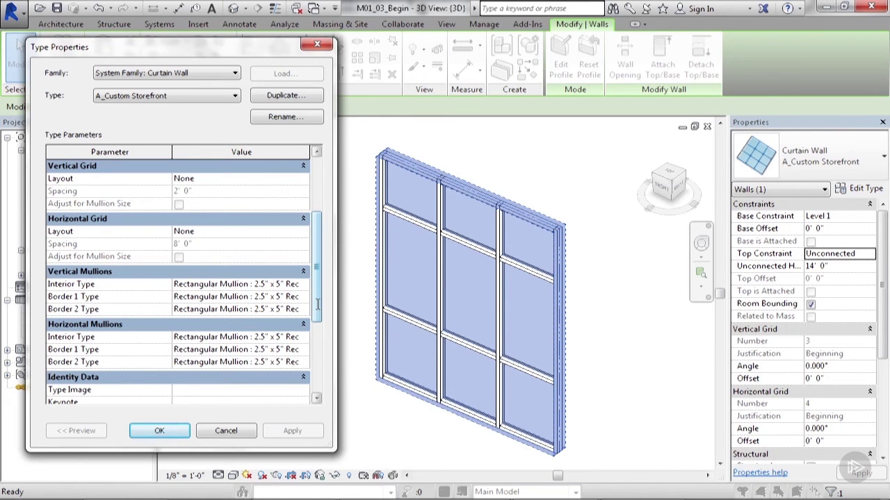
pyautogui.click(160, 431)
pyautogui.click(614, 300)
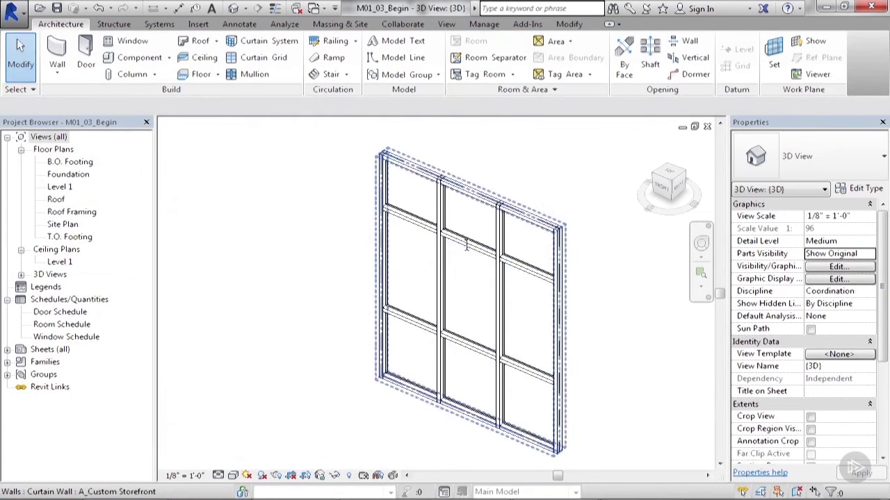
# Change the middle bay's upper horizontal mullion to Rectangular Mullion 2.5" x 8".
pyautogui.click(471, 245)
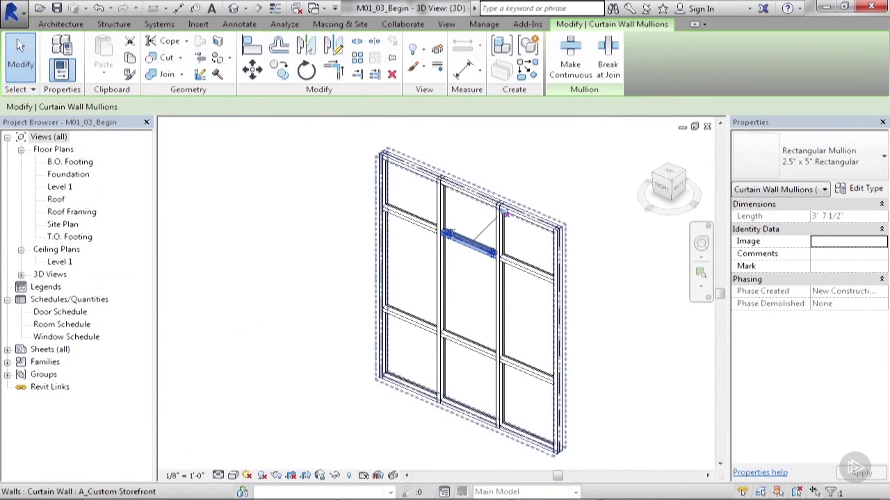
pyautogui.click(818, 156)
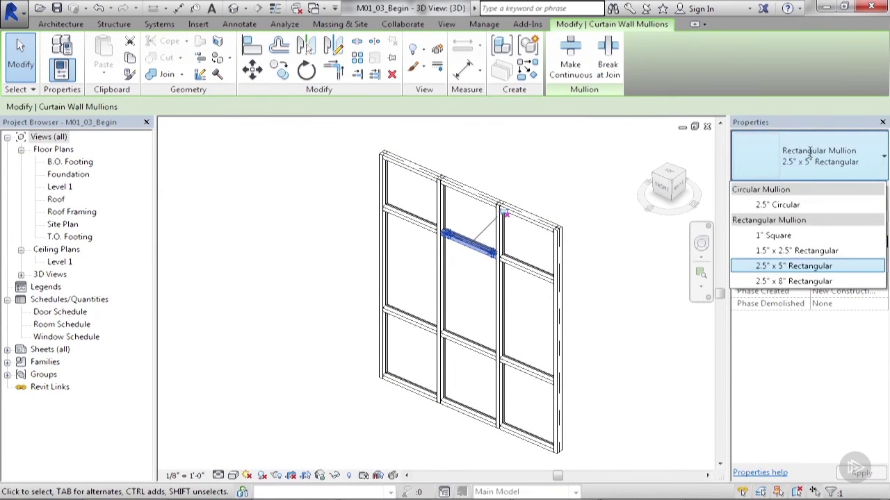
pyautogui.click(799, 278)
pyautogui.press('Escape')
pyautogui.scroll(2, 495, 243)
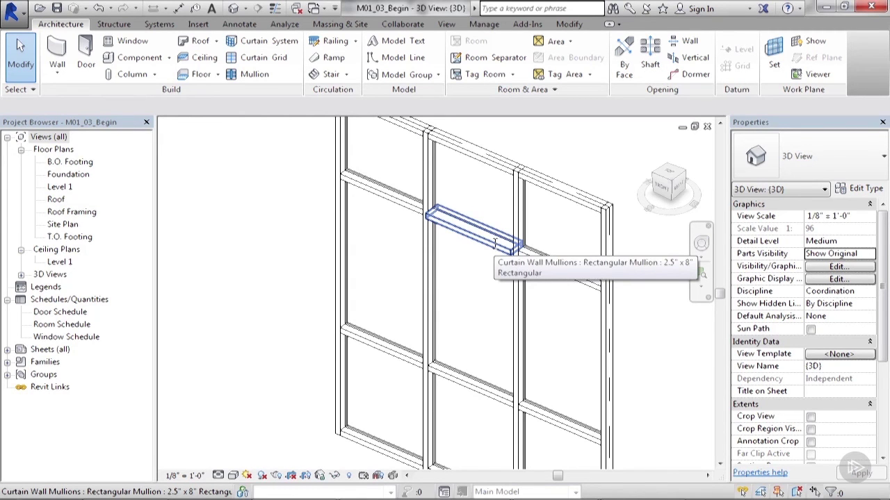
pyautogui.scroll(-2, 495, 243)
pyautogui.click(505, 264)
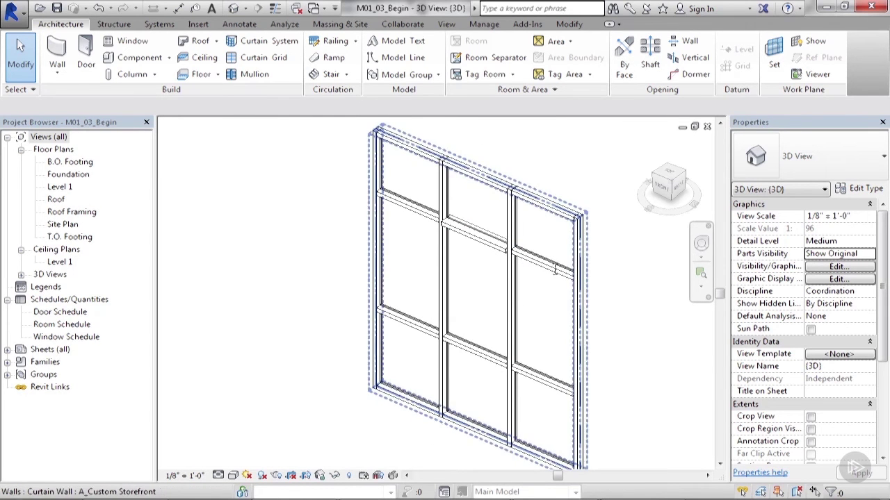
# Set the storefront type's Horizontal Mullions Interior Type to Rectangular Mullion 1.5" x 2.5".
pyautogui.click(576, 282)
pyautogui.press('Escape')
pyautogui.click(581, 285)
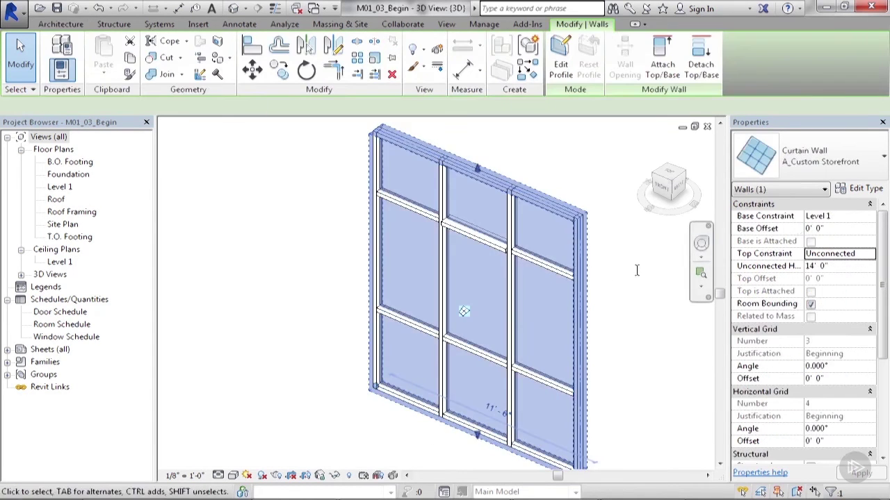
pyautogui.click(859, 188)
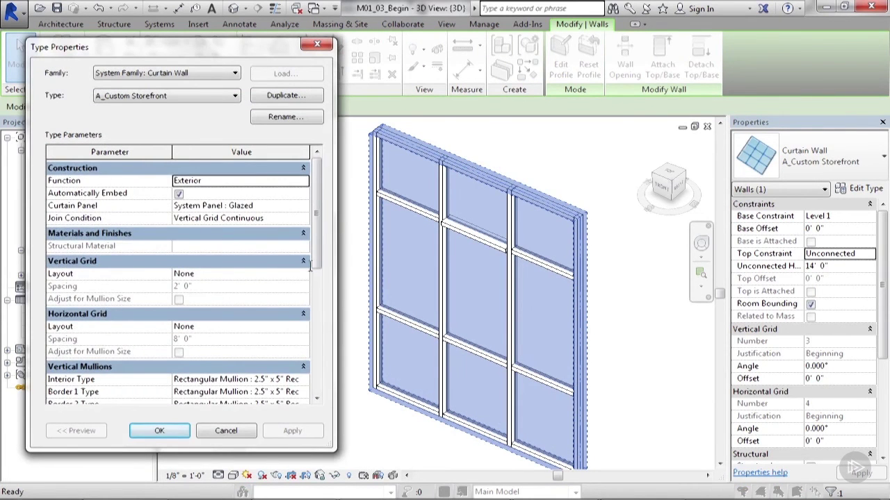
pyautogui.moveTo(316, 209); pyautogui.dragTo(316, 271)
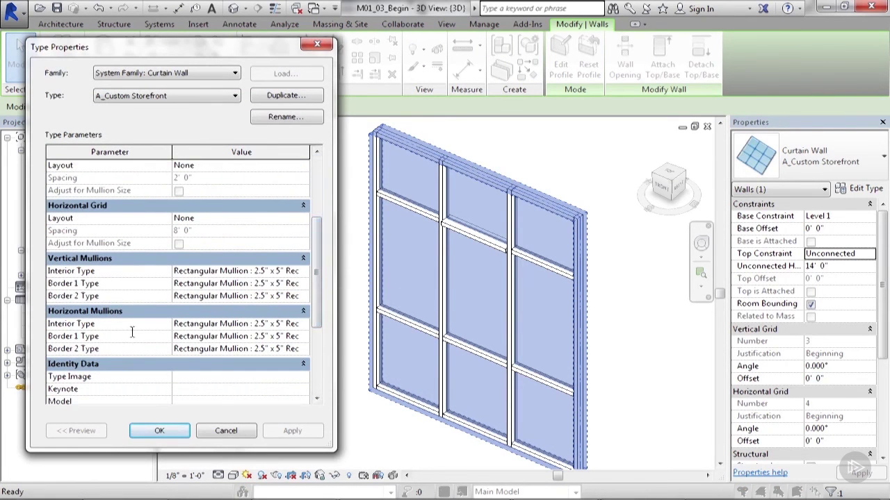
pyautogui.click(303, 324)
pyautogui.click(303, 323)
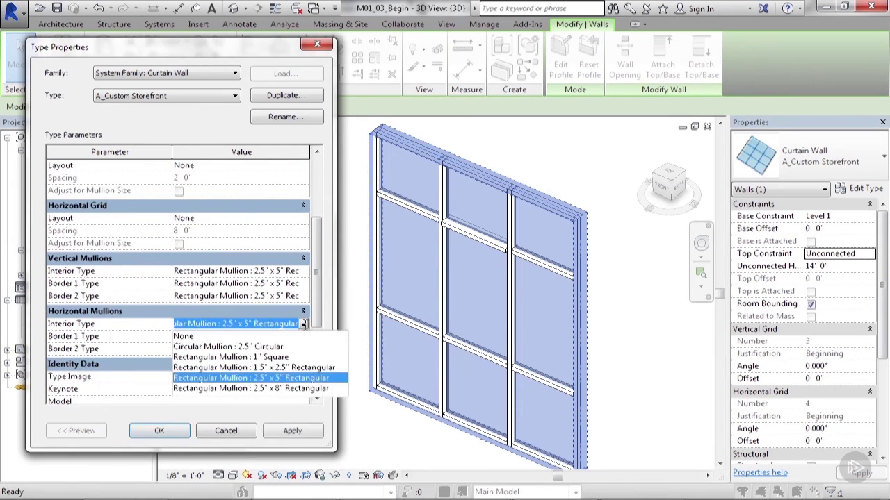
pyautogui.click(290, 368)
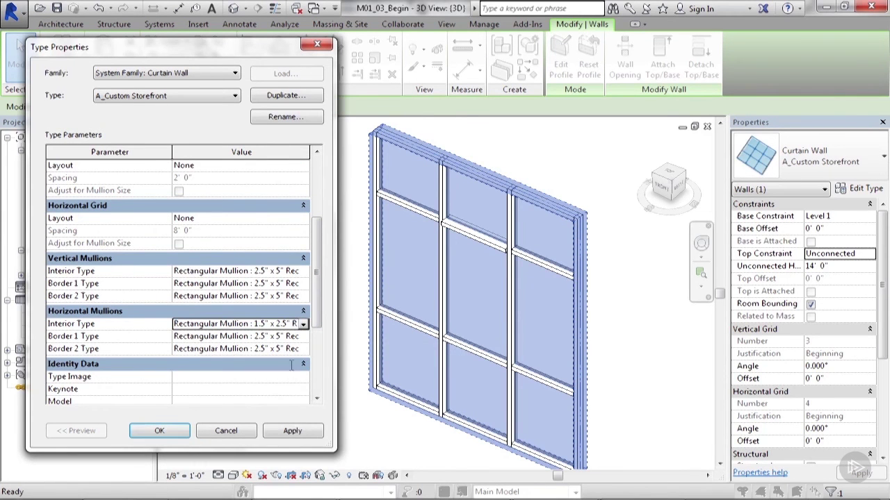
pyautogui.click(292, 431)
pyautogui.click(188, 434)
pyautogui.scroll(4, 463, 240)
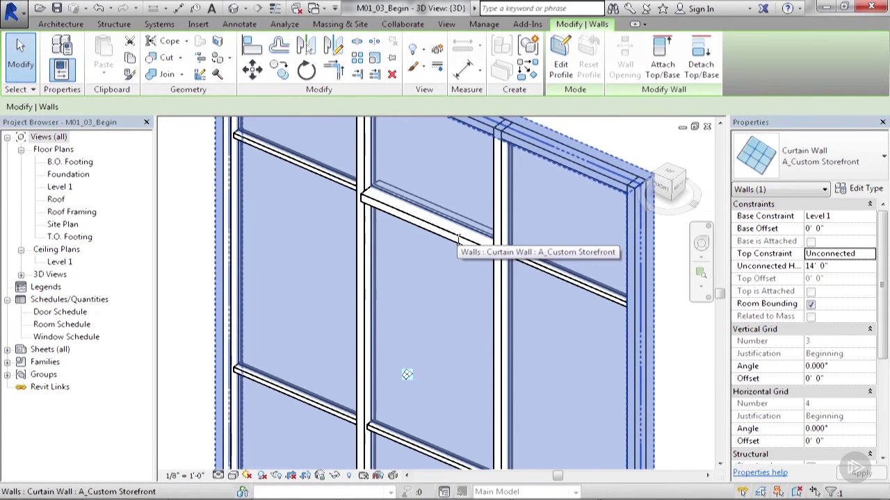
pyautogui.scroll(-5, 440, 310)
pyautogui.click(585, 320)
pyautogui.keyDown('shift'); pyautogui.moveTo(568, 324); pyautogui.dragTo(566, 334, button='middle'); pyautogui.keyUp('shift')
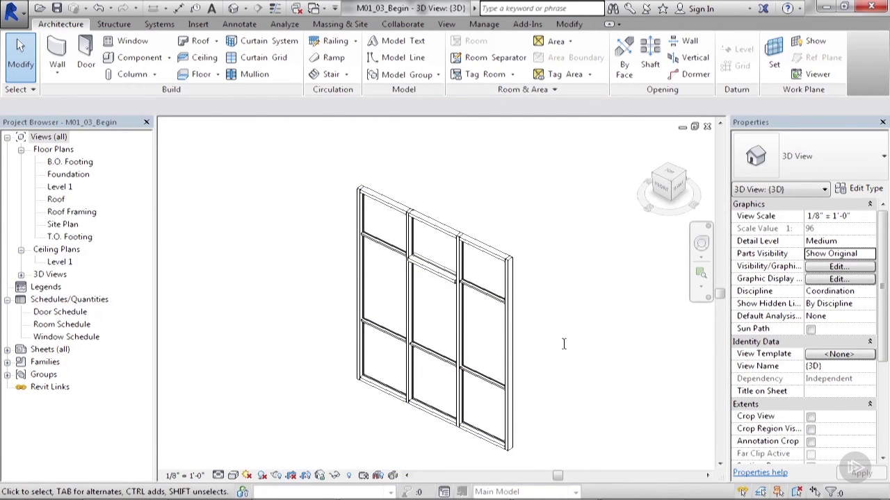
# Change the right bay's glazed middle panel to System Panel Solid.
pyautogui.scroll(3, 464, 300)
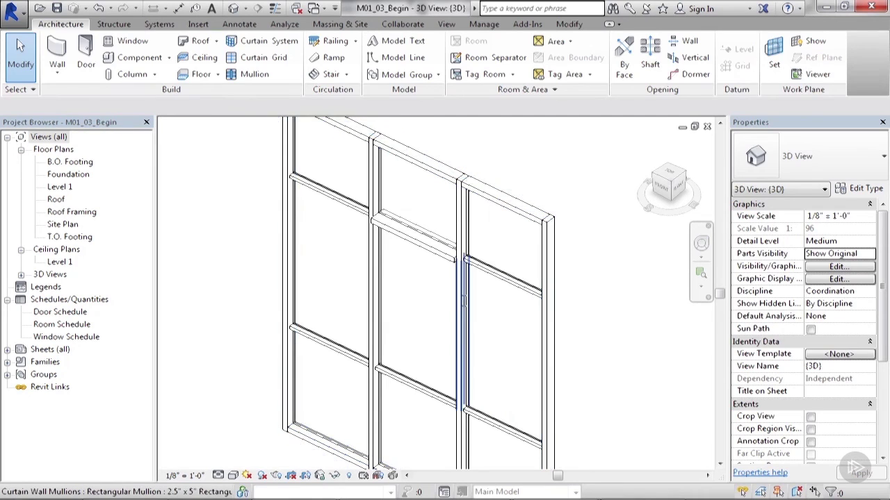
pyautogui.click(462, 300)
pyautogui.press('Escape')
pyautogui.click(437, 252)
pyautogui.press('Escape')
pyautogui.click(540, 320)
pyautogui.moveTo(539, 320); pyautogui.dragTo(523, 303, button='middle')
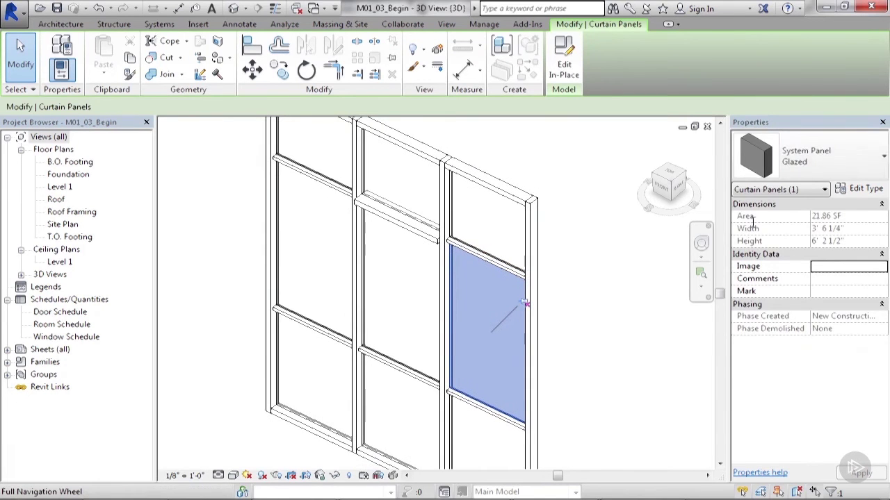
pyautogui.click(806, 144)
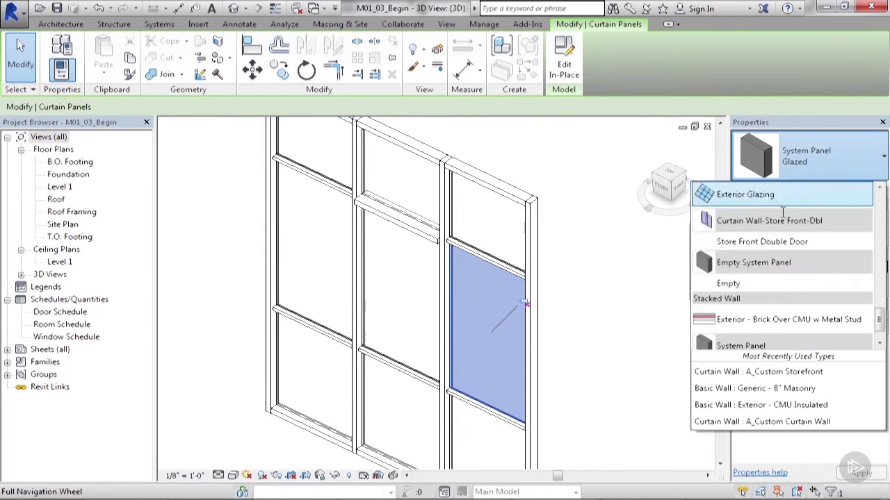
pyautogui.scroll(-3, 787, 283)
pyautogui.click(787, 282)
pyautogui.click(596, 311)
# Orbit behind the wall and switch the solid panel to Empty System Panel : Empty.
pyautogui.scroll(-2, 489, 284)
pyautogui.keyDown('shift'); pyautogui.moveTo(486, 285); pyautogui.dragTo(385, 340, button='middle'); pyautogui.keyUp('shift')
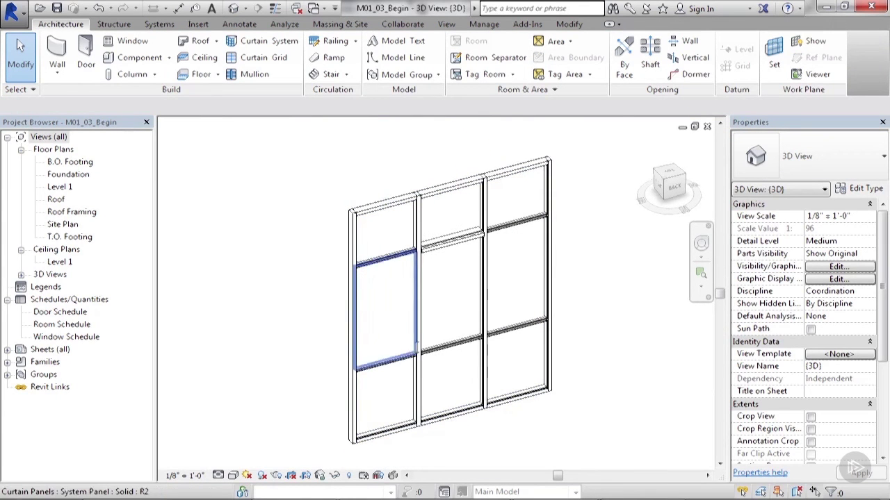
pyautogui.click(413, 285)
pyautogui.click(819, 167)
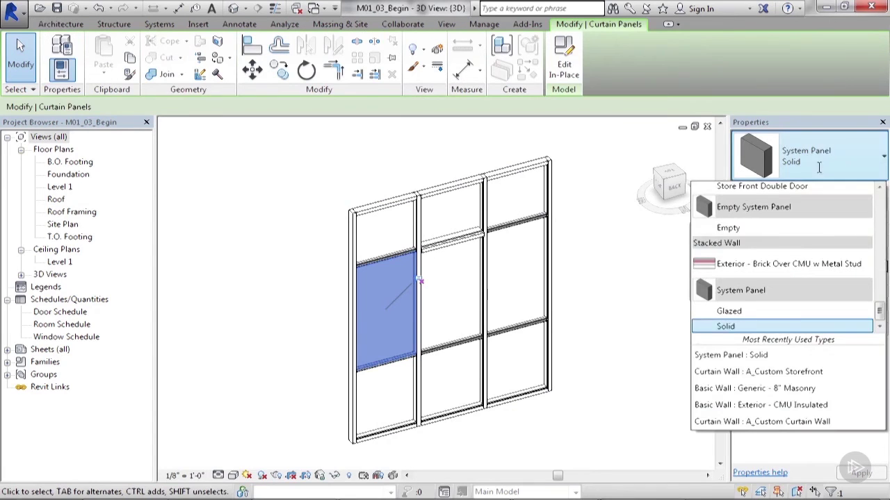
pyautogui.click(728, 228)
pyautogui.press('Escape')
pyautogui.scroll(5, 377, 356)
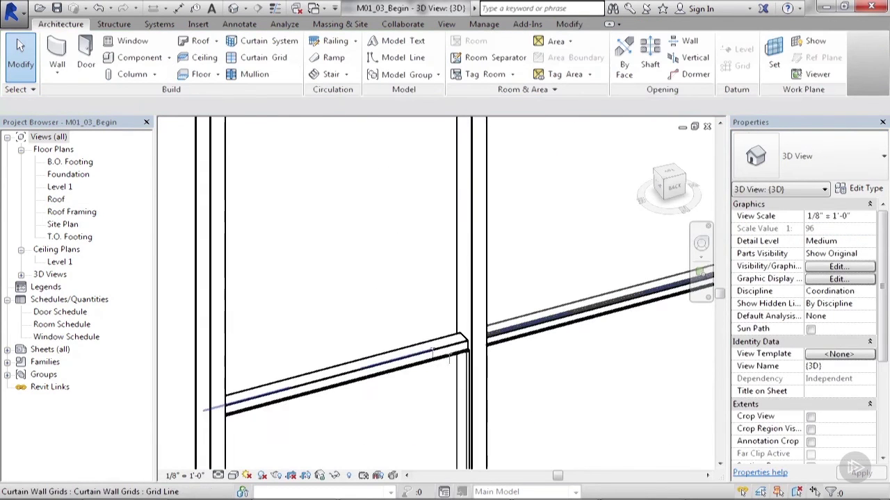
pyautogui.scroll(-5, 434, 389)
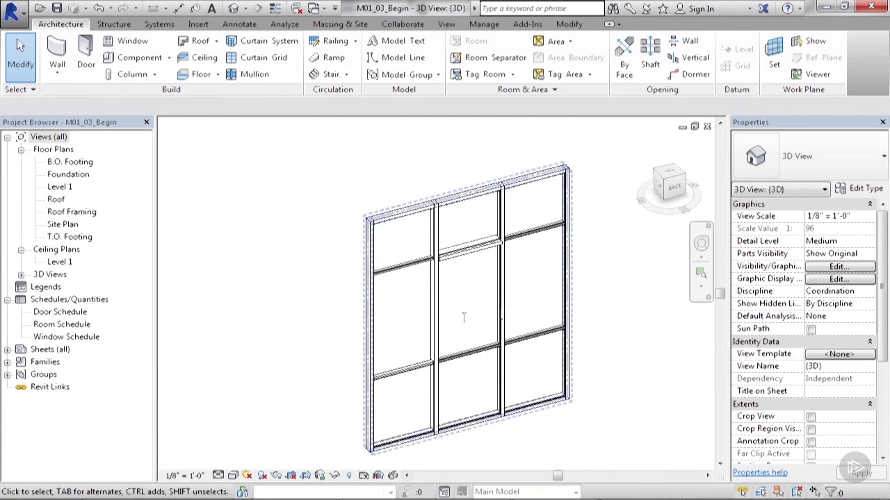
# Select the A_Custom Storefront wall and bring up its Vertical Grid and Mullions type parameters.
pyautogui.scroll(2, 463, 316)
pyautogui.moveTo(464, 313); pyautogui.dragTo(477, 272, button='middle')
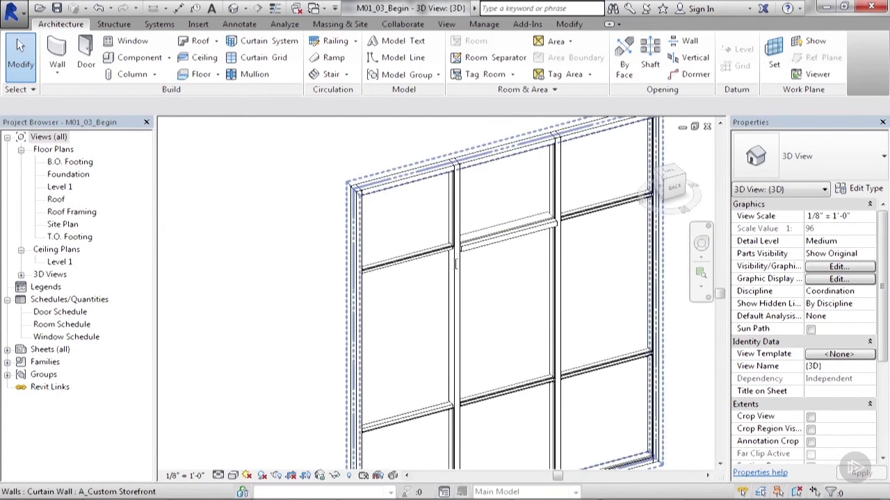
pyautogui.press('Tab')
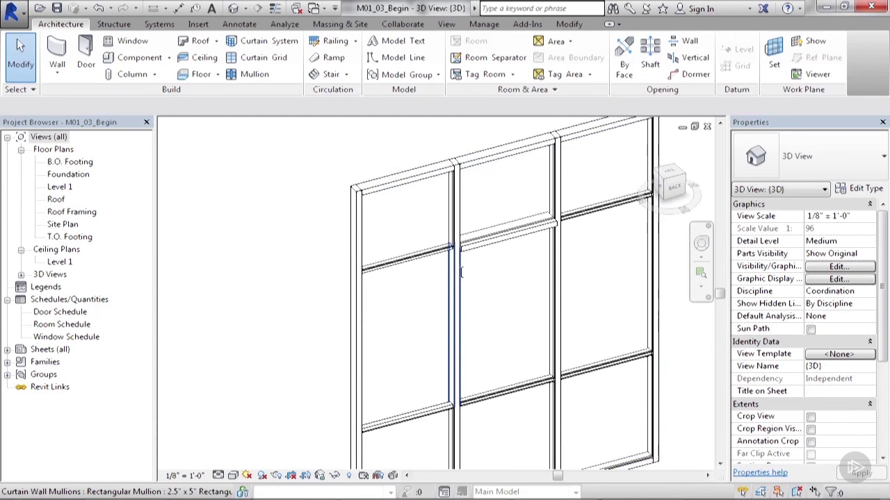
pyautogui.scroll(-3, 460, 273)
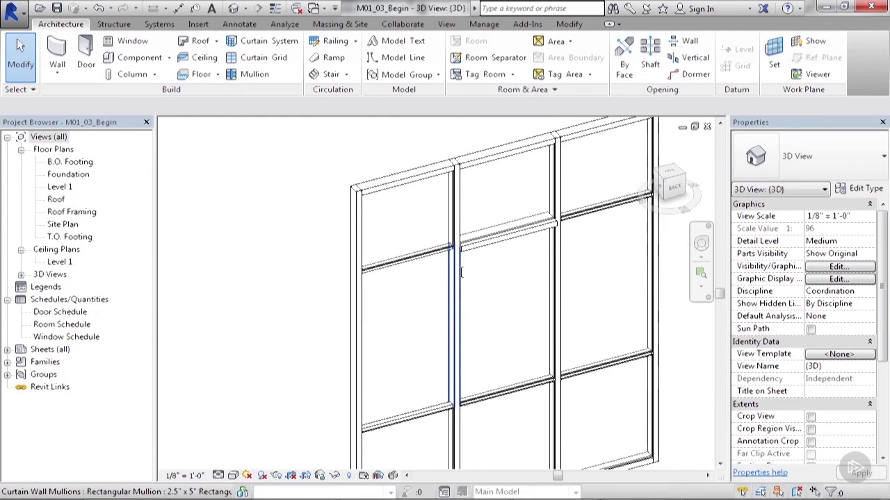
pyautogui.click(404, 205)
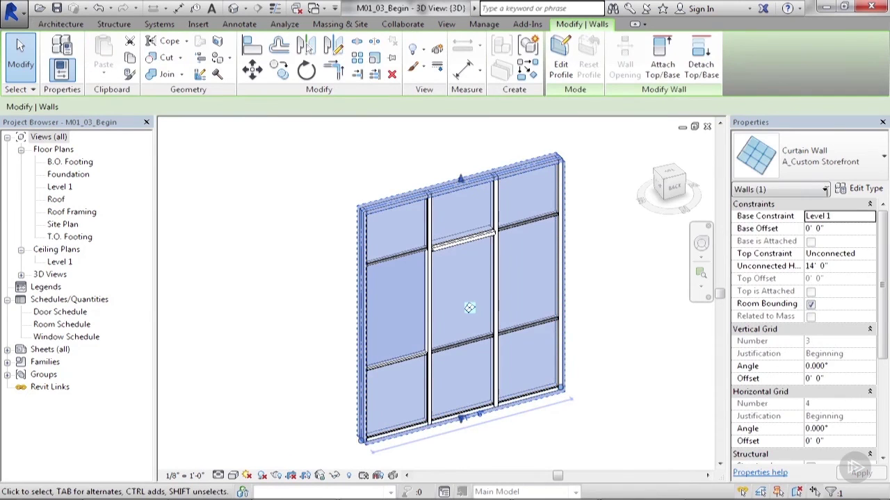
pyautogui.click(865, 190)
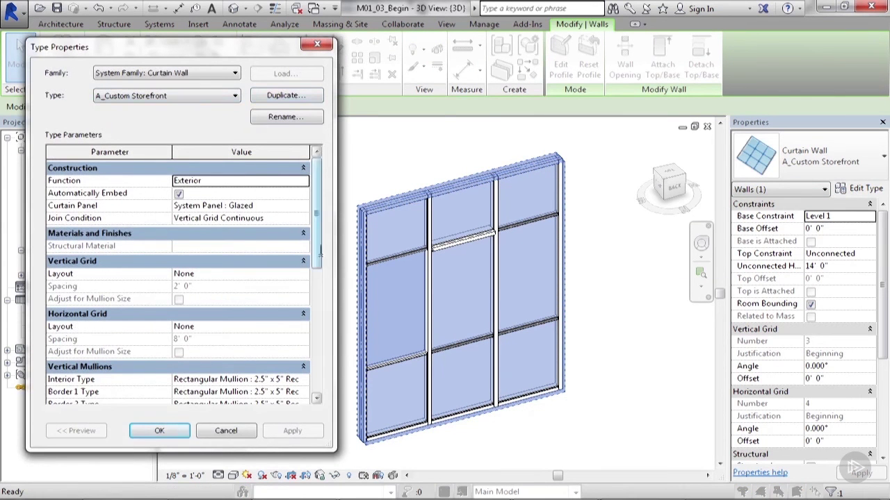
pyautogui.scroll(-3, 280, 291)
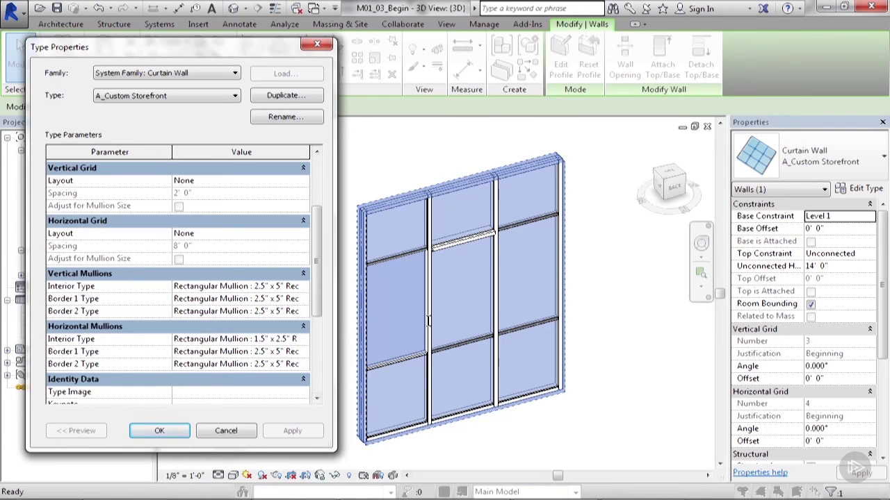
# Close Type Properties and select the storefront wall to edit its instance properties.
pyautogui.click(160, 431)
pyautogui.press('Escape')
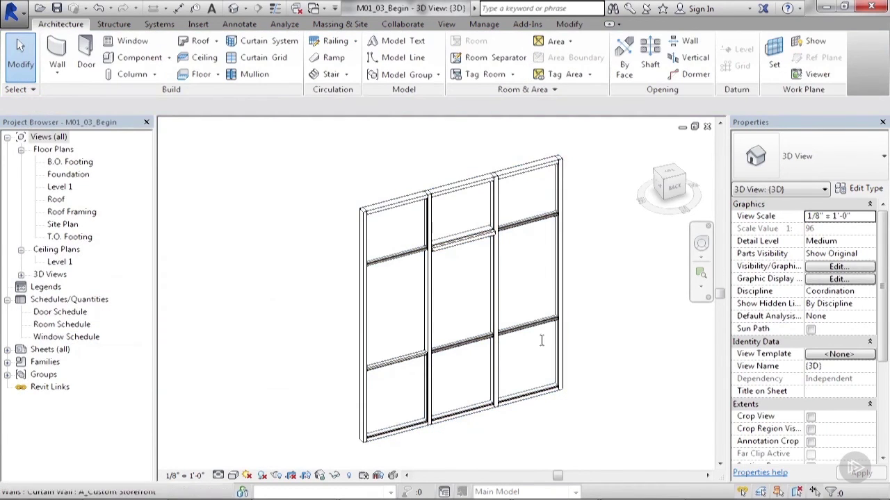
pyautogui.click(558, 335)
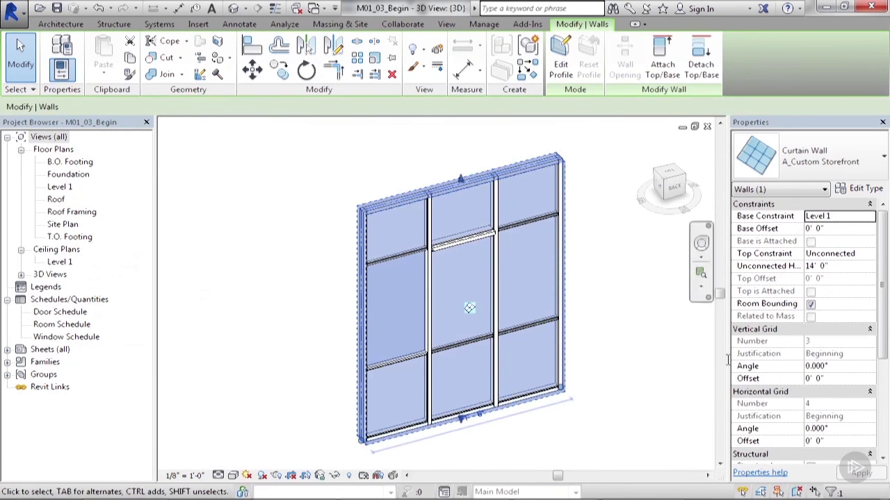
pyautogui.scroll(-3, 874, 351)
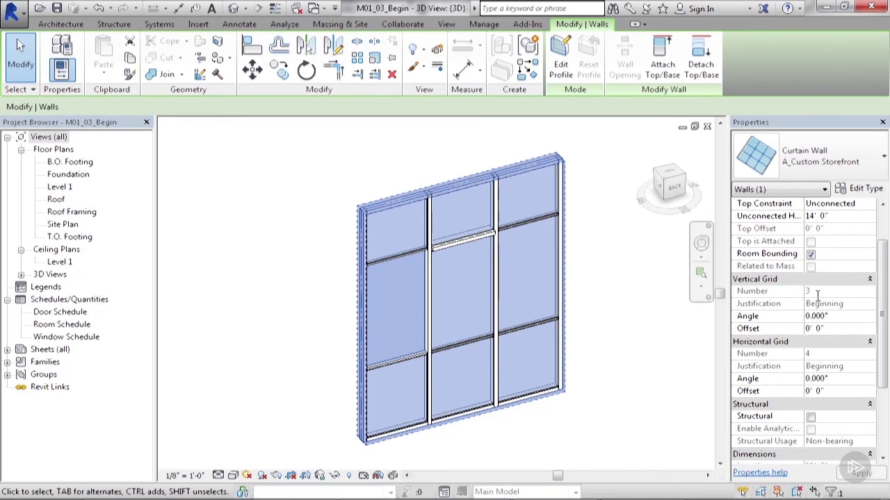
pyautogui.scroll(1, 817, 294)
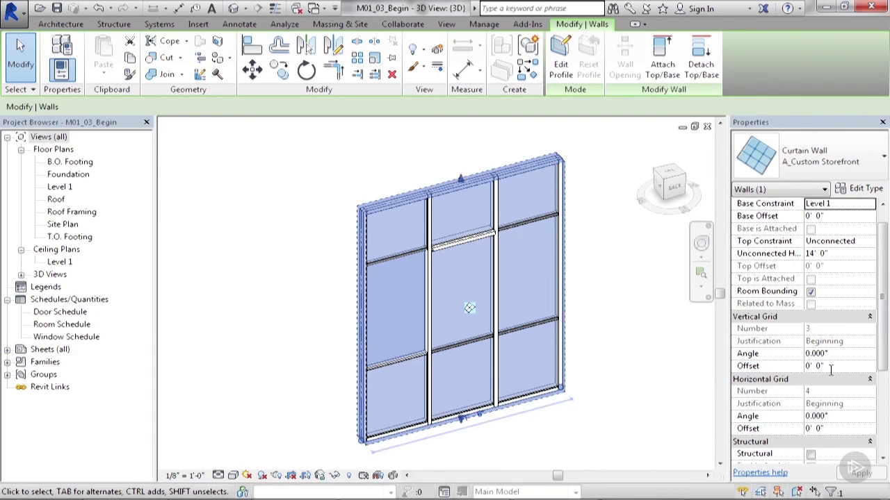
# Set the vertical grid Angle to 10° and its Offset to 0' 0".
pyautogui.click(844, 354)
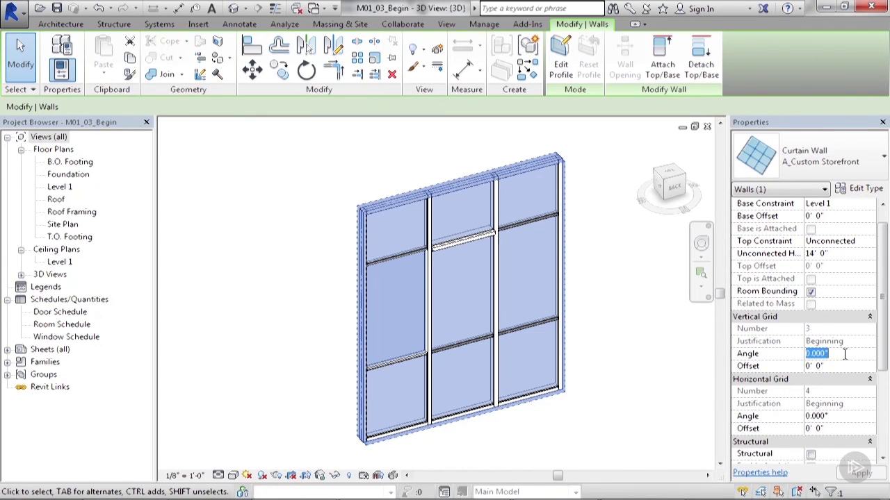
pyautogui.write('10')
pyautogui.press('Tab')
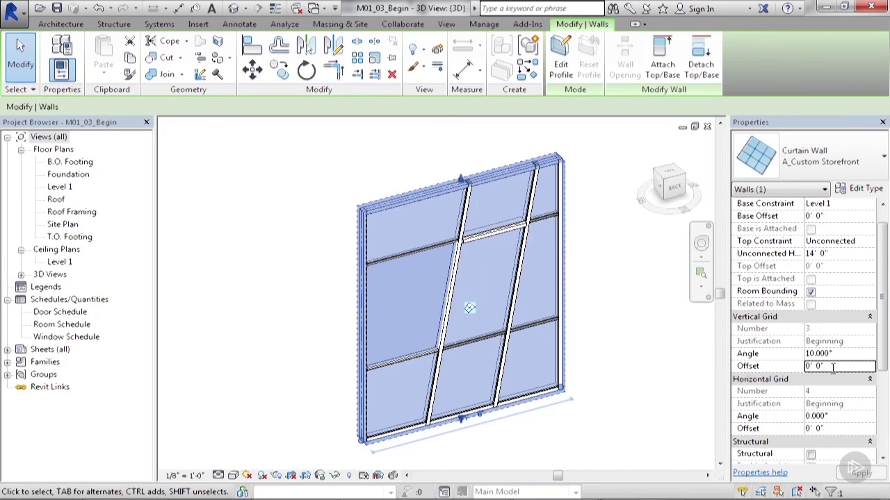
pyautogui.click(833, 369)
pyautogui.write('1')
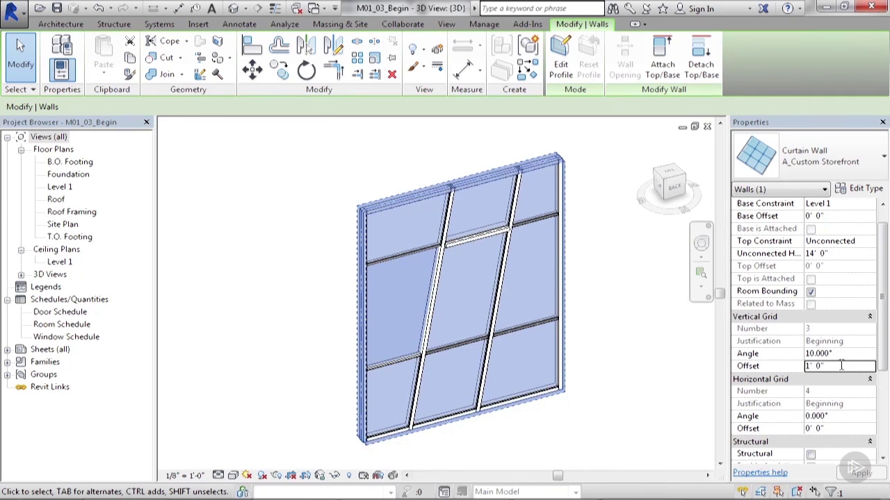
pyautogui.write('0')
pyautogui.press('Return')
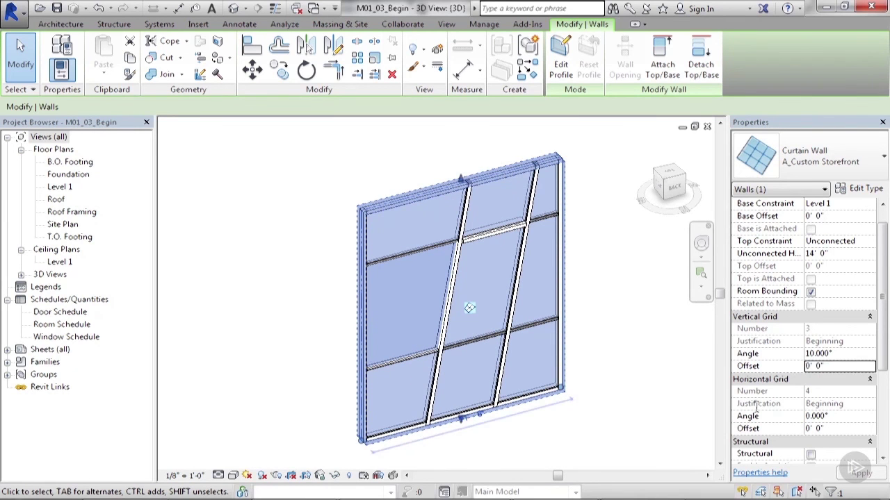
# Set the storefront's Horizontal Grid Angle to 20°, after first trying -10°.
pyautogui.click(840, 415)
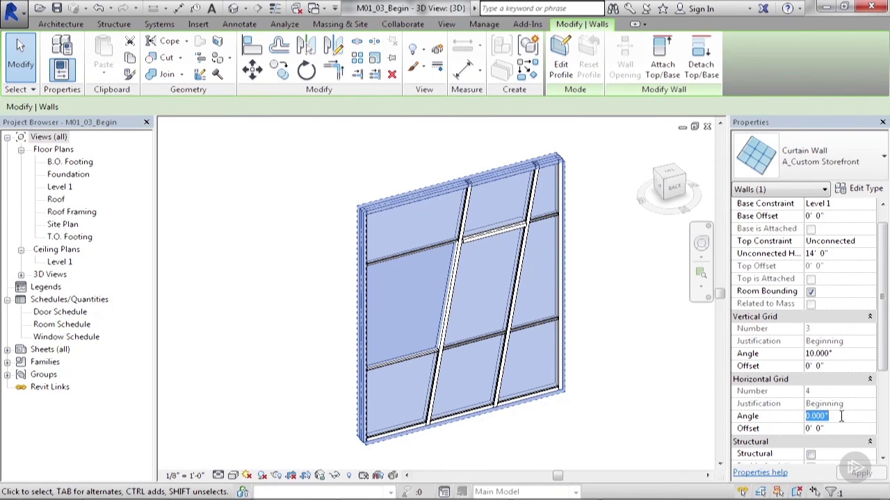
pyautogui.write('-10')
pyautogui.press('Return')
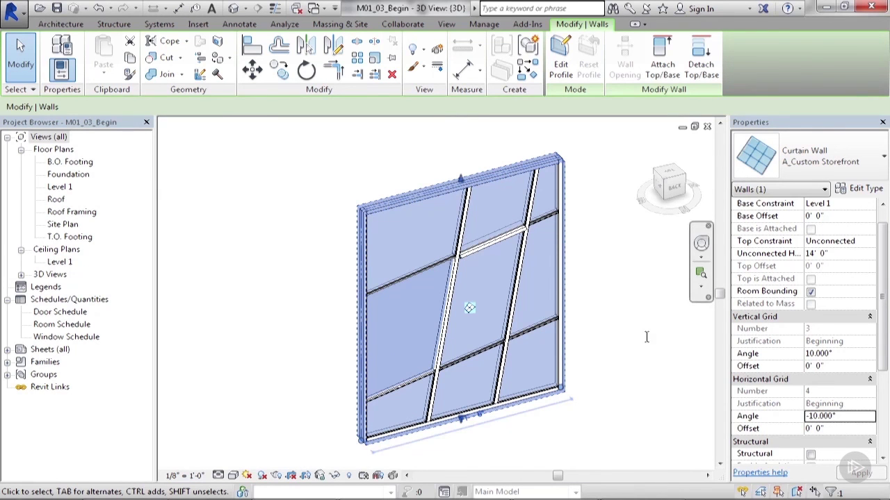
pyautogui.click(859, 416)
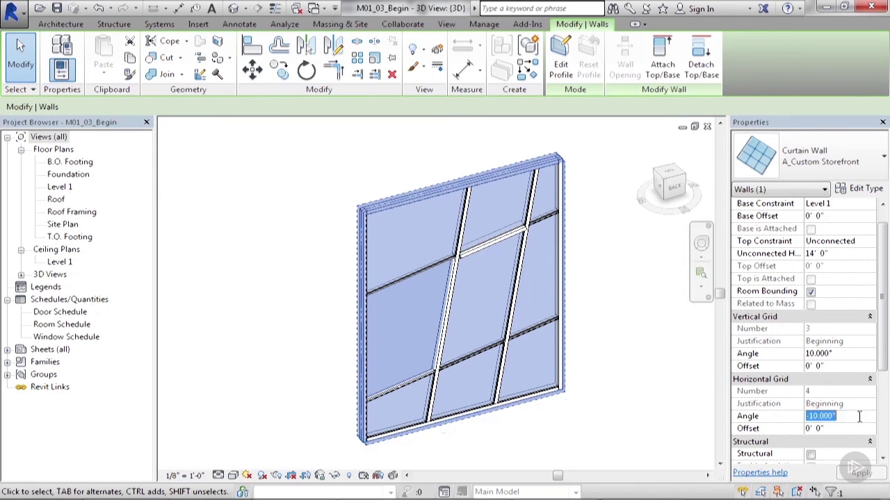
pyautogui.write('20')
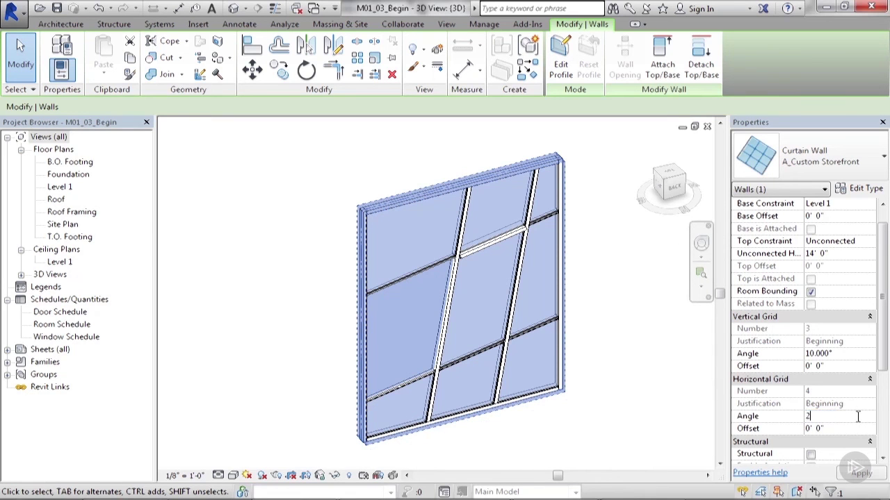
pyautogui.press('Return')
pyautogui.click(627, 345)
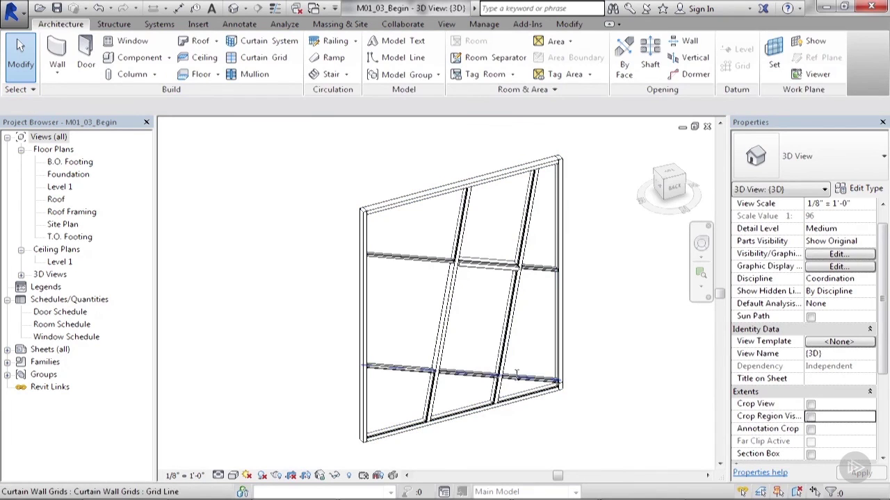
# Check the newly tilted horizontal grid lines and the curtain wall, then deselect it.
pyautogui.click(518, 377)
pyautogui.press('Escape')
pyautogui.click(565, 366)
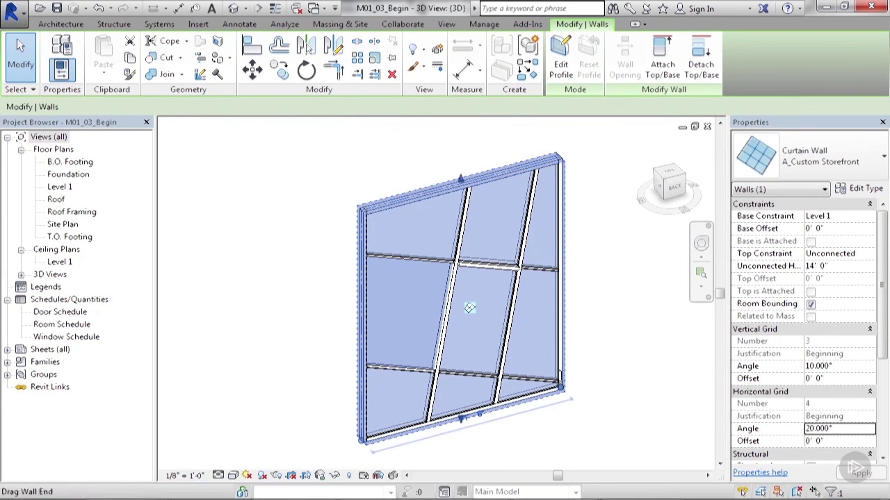
pyautogui.moveTo(550, 344); pyautogui.dragTo(555, 313, button='middle')
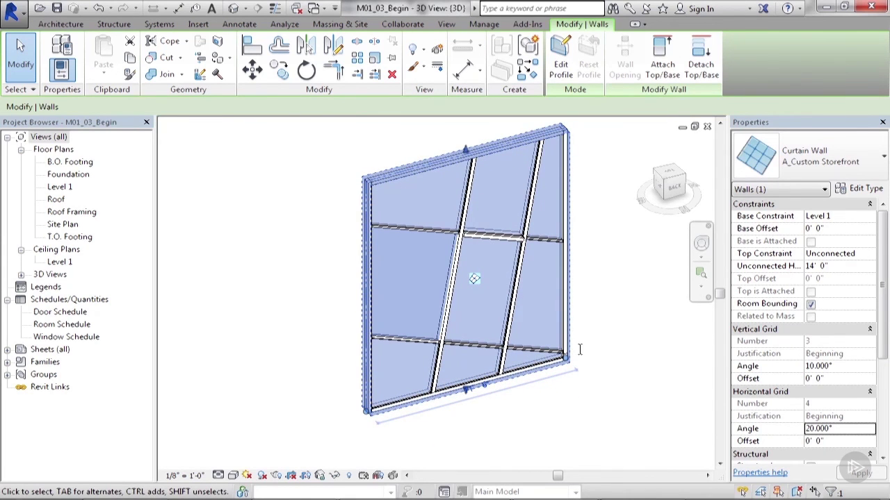
pyautogui.click(595, 315)
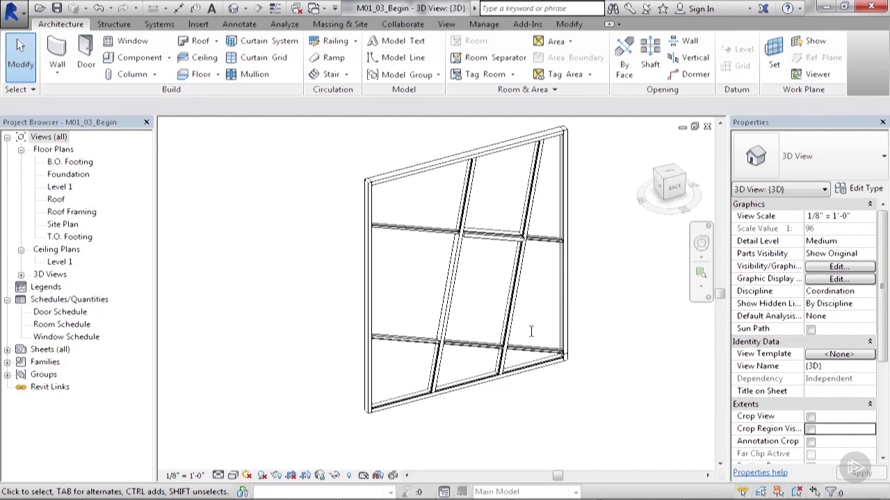
# Recentre the view, then undo an accidental deletion of the upper horizontal grid line.
pyautogui.moveTo(533, 330); pyautogui.dragTo(553, 358, button='middle')
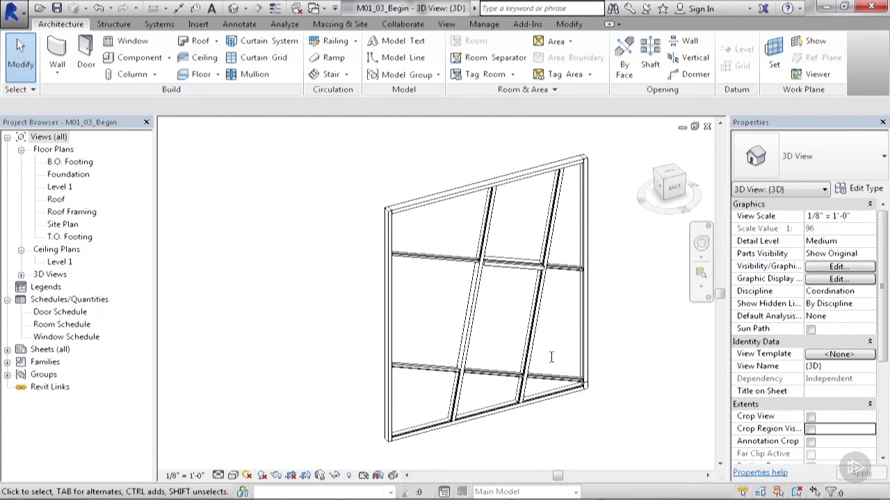
pyautogui.scroll(1, 551, 357)
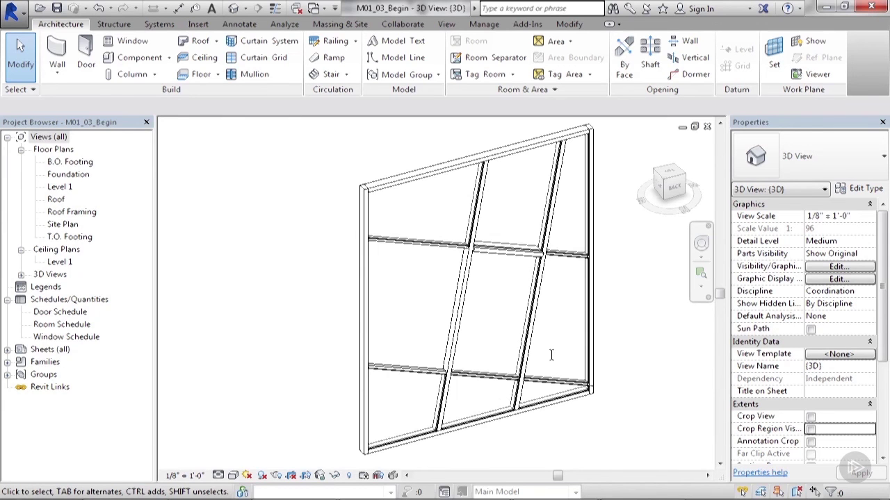
pyautogui.click(562, 255)
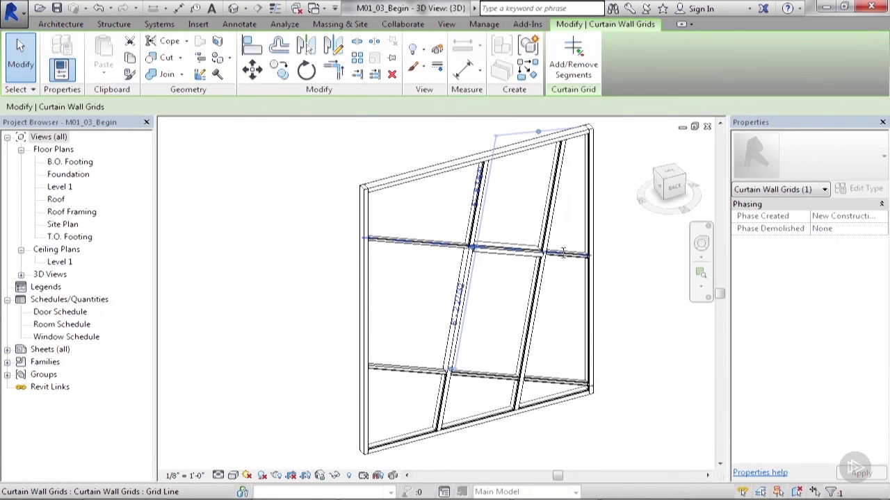
pyautogui.press('Delete')
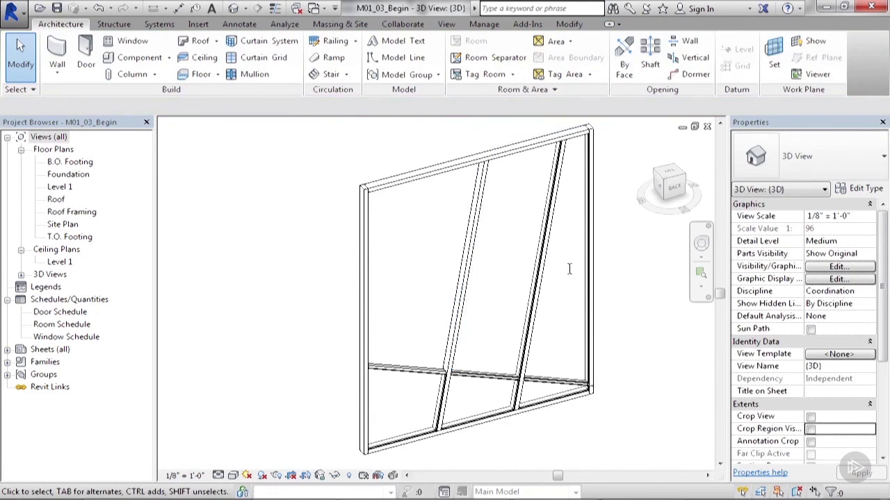
pyautogui.hotkey('ctrl', 'z')
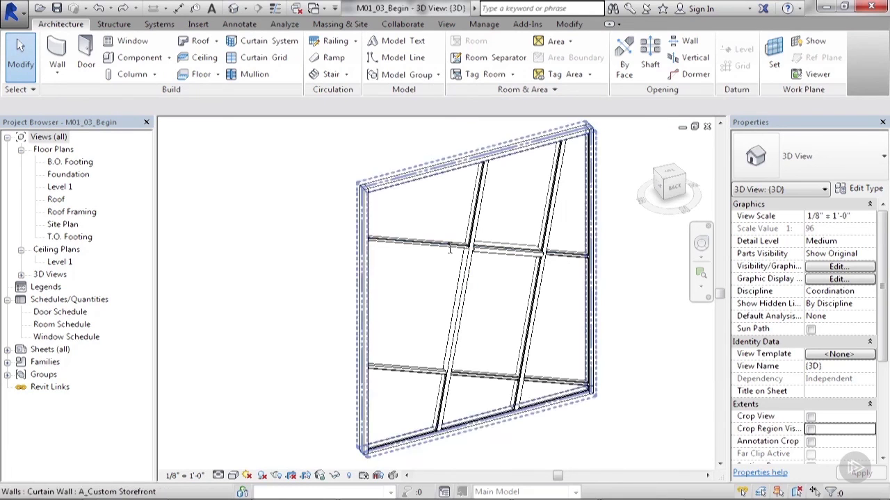
pyautogui.press('Tab')
pyautogui.click(417, 278)
pyautogui.press('Escape')
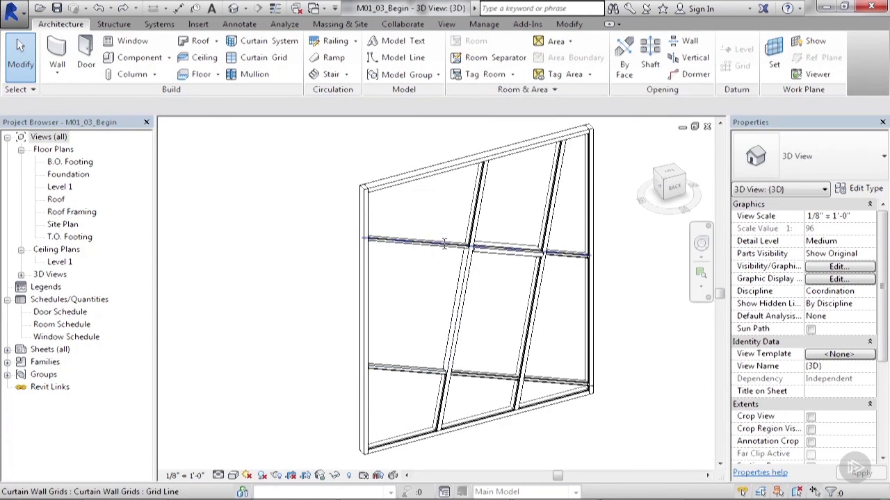
# Delete the left mullion on the upper horizontal grid, keeping the grid line.
pyautogui.click(476, 253)
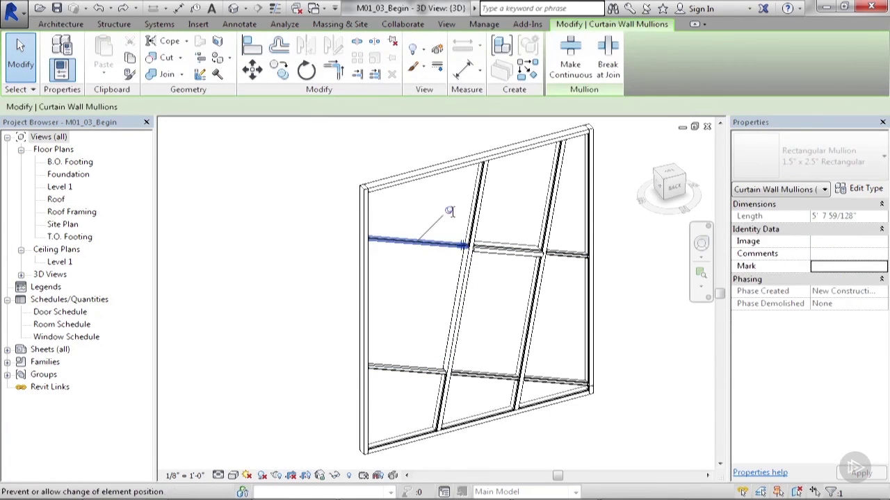
pyautogui.press('Delete')
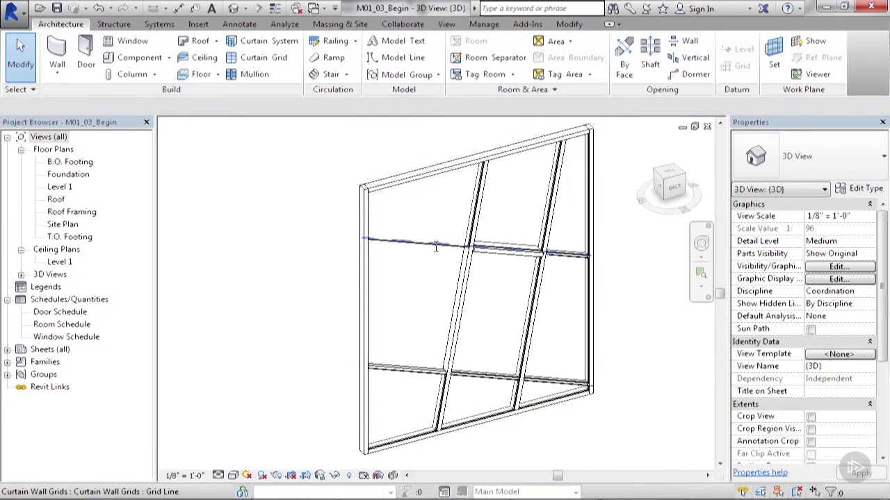
pyautogui.scroll(3, 426, 240)
pyautogui.scroll(-3, 464, 252)
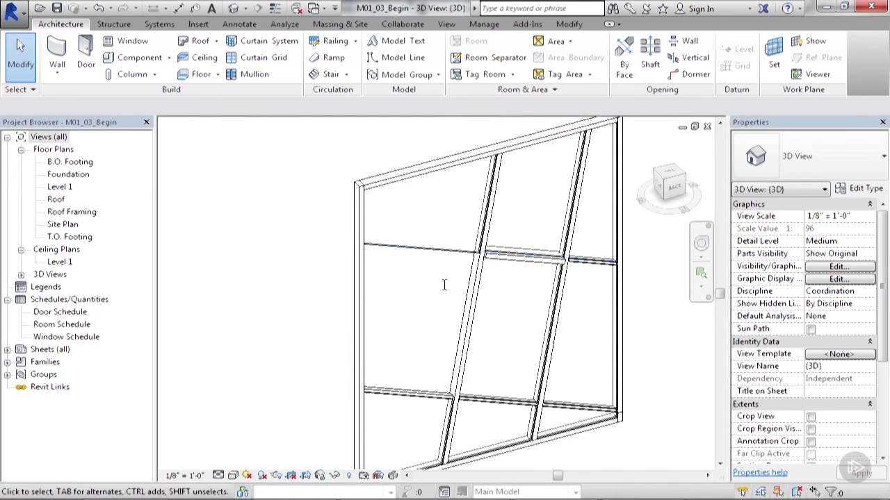
pyautogui.scroll(-1, 452, 310)
pyautogui.moveTo(452, 310)
pyautogui.mouseDown(button='middle')
pyautogui.moveTo(452, 317)
pyautogui.moveTo(453, 310)
pyautogui.mouseUp(button='middle')
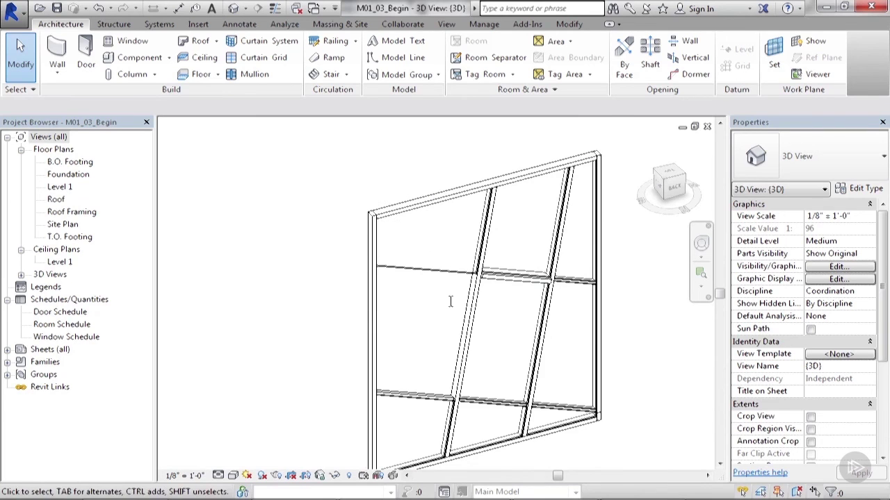
pyautogui.scroll(1, 447, 292)
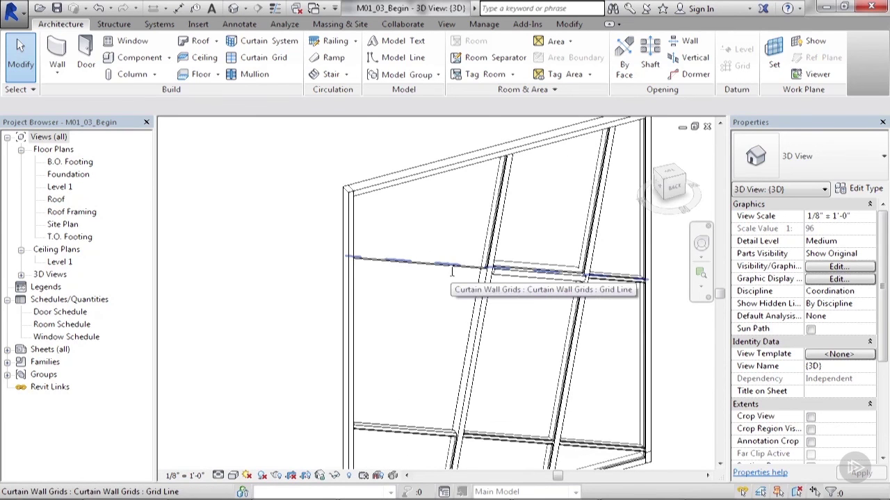
# Remove the left segment of the upper horizontal grid line with Add/Remove Segments.
pyautogui.click(451, 271)
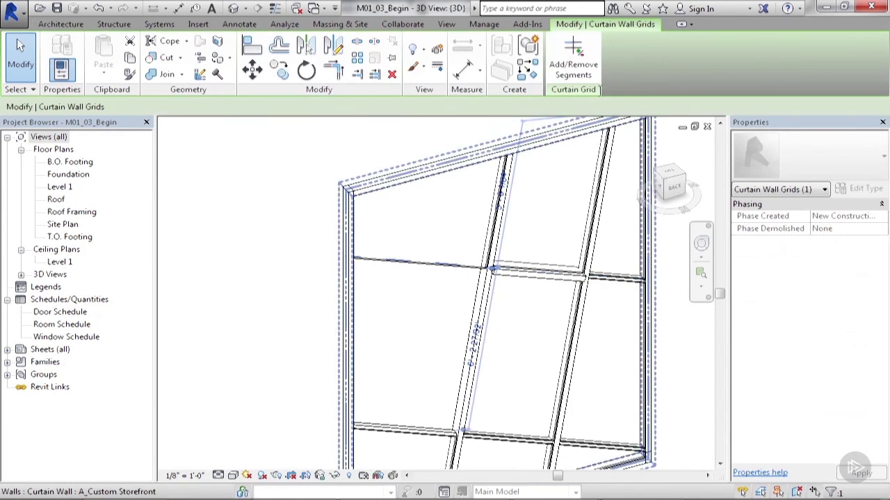
pyautogui.click(581, 63)
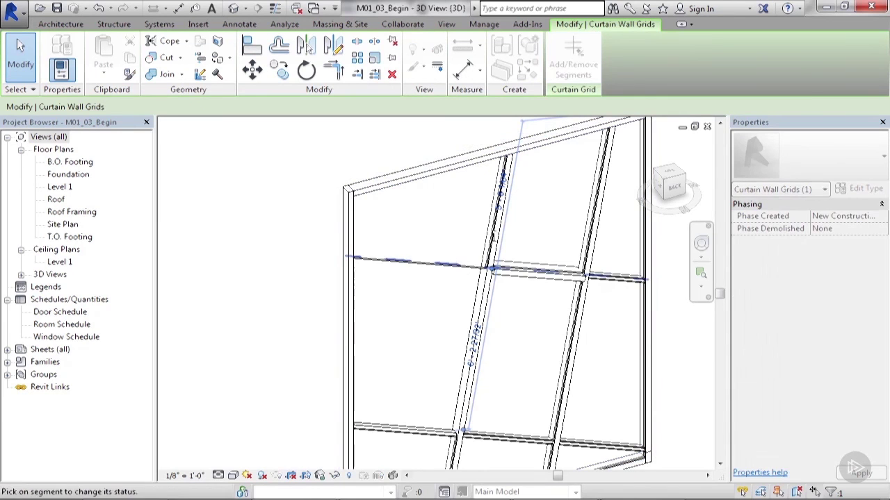
pyautogui.click(432, 263)
pyautogui.scroll(-2, 423, 278)
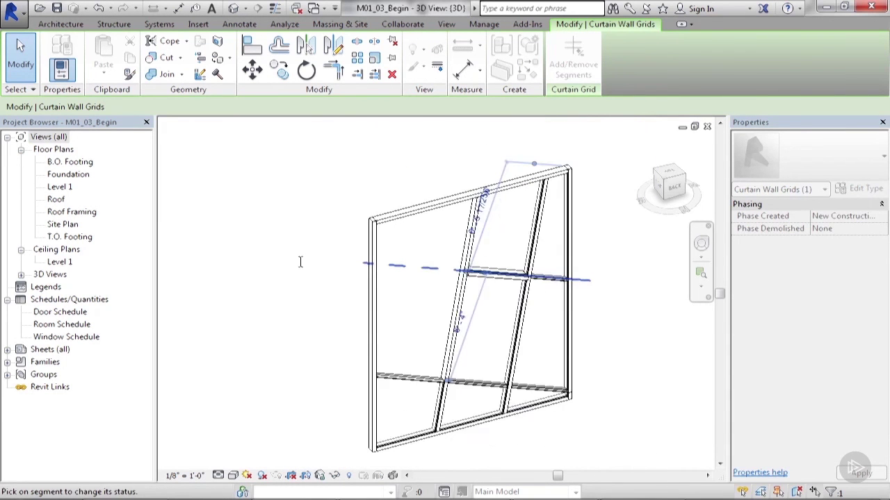
pyautogui.scroll(2, 426, 270)
pyautogui.press('Escape')
pyautogui.press('Escape')
# Remove the middle segment of the left vertical grid line, forming the L-shaped panel.
pyautogui.scroll(-2, 427, 270)
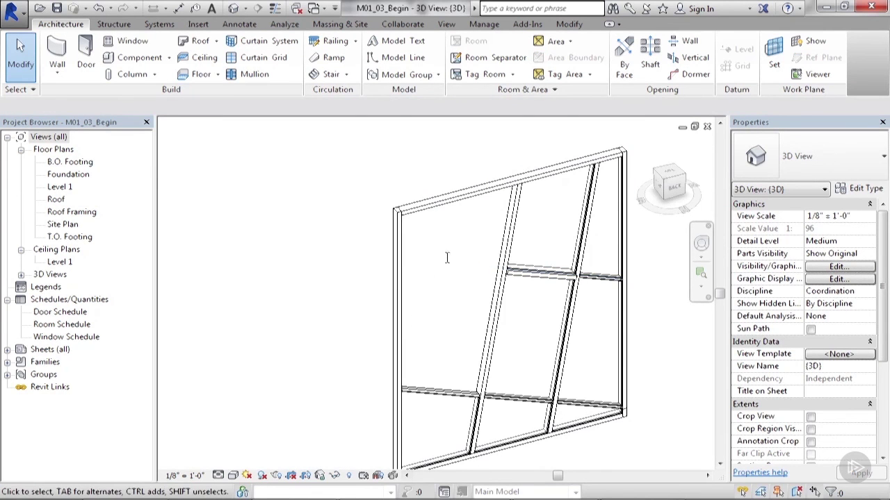
pyautogui.scroll(2, 419, 308)
pyautogui.scroll(-3, 495, 299)
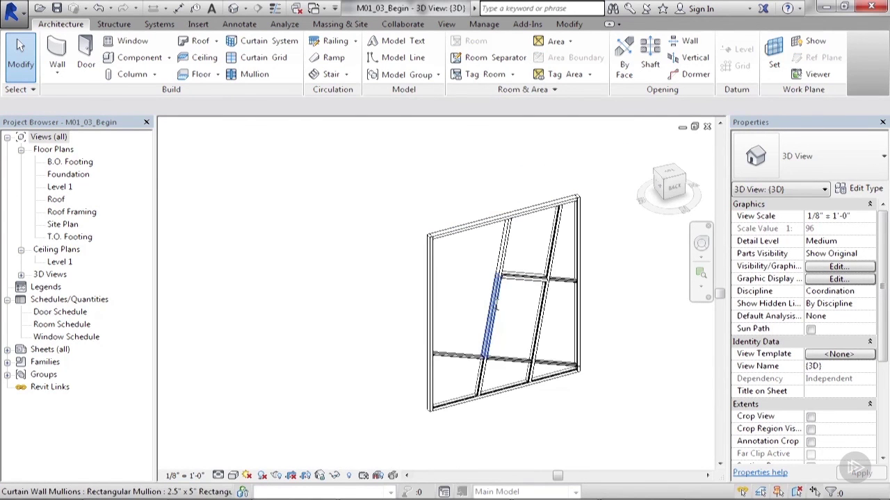
pyautogui.click(495, 300)
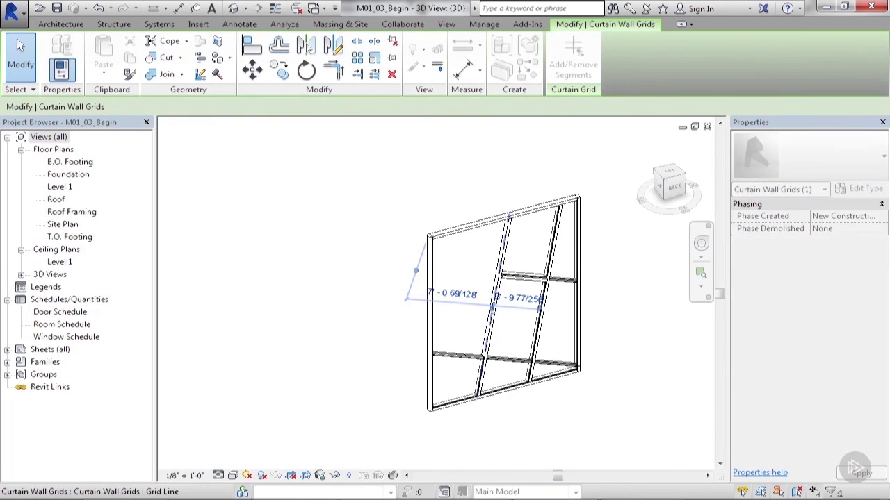
pyautogui.click(573, 64)
pyautogui.click(494, 323)
pyautogui.press('Escape')
pyautogui.press('Escape')
pyautogui.scroll(1, 473, 327)
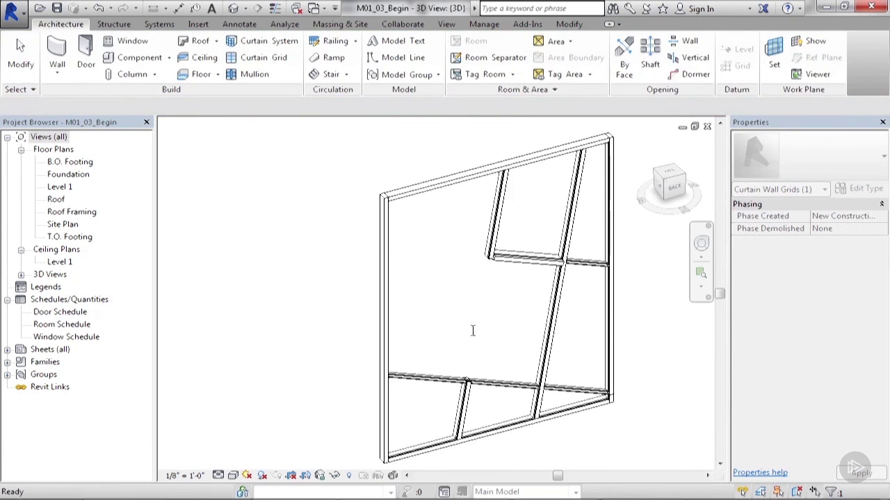
pyautogui.scroll(3, 540, 359)
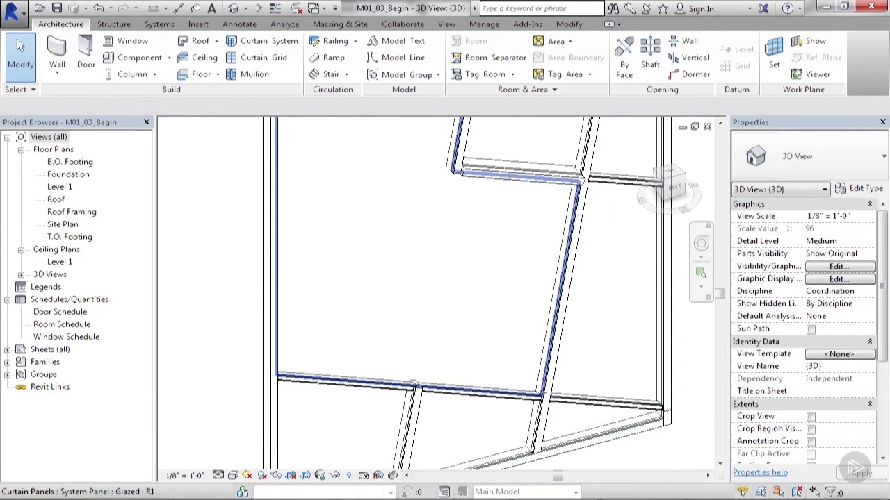
pyautogui.click(414, 385)
pyautogui.scroll(-3, 415, 384)
pyautogui.press('Delete')
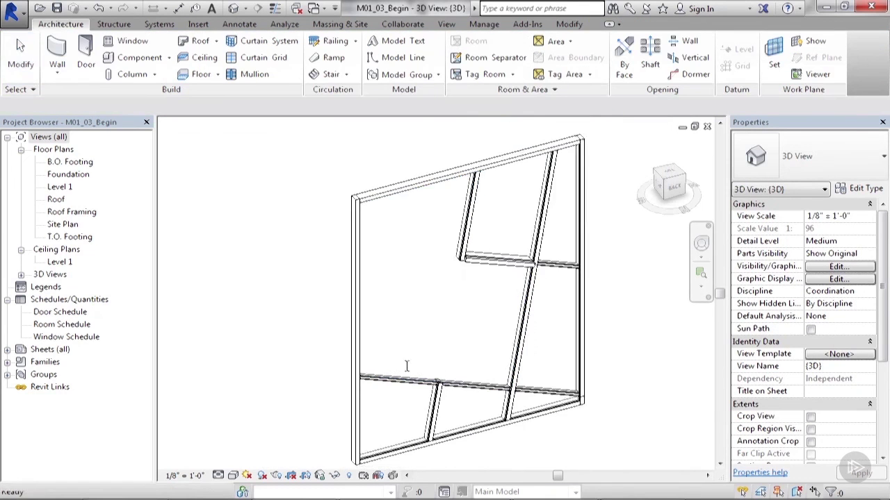